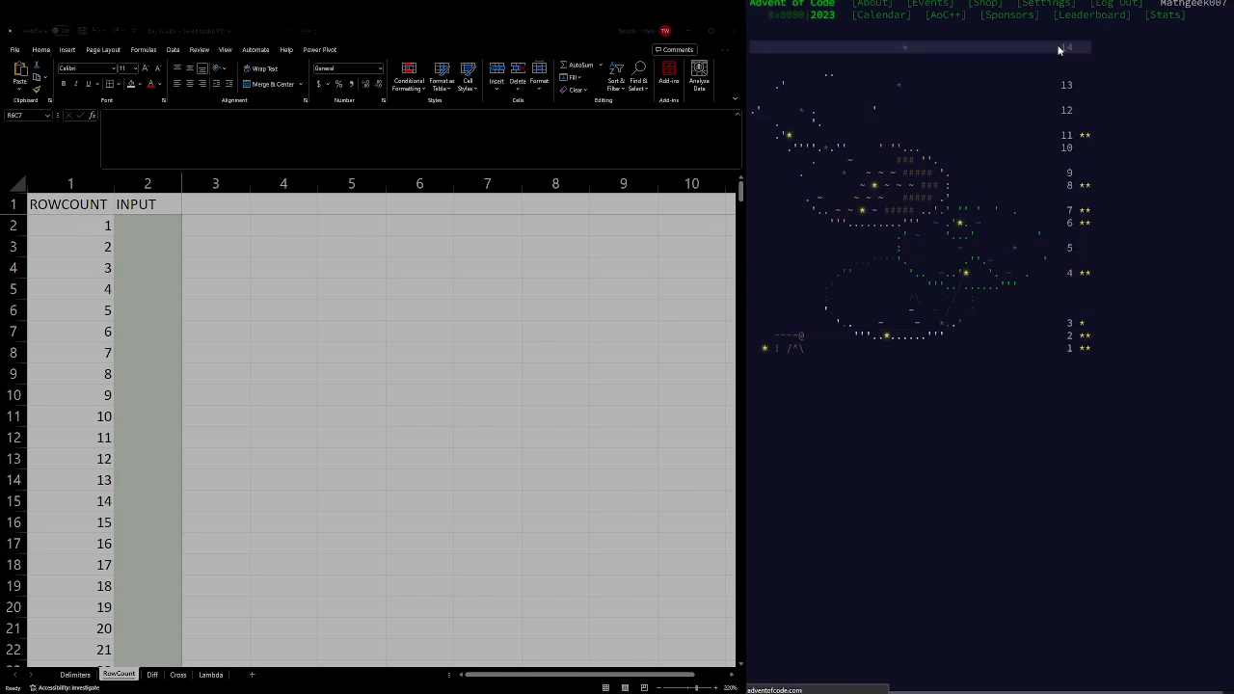
Open the Day 14 puzzle and read its description through the worked example of rock loads per row
left_click(1052, 46)
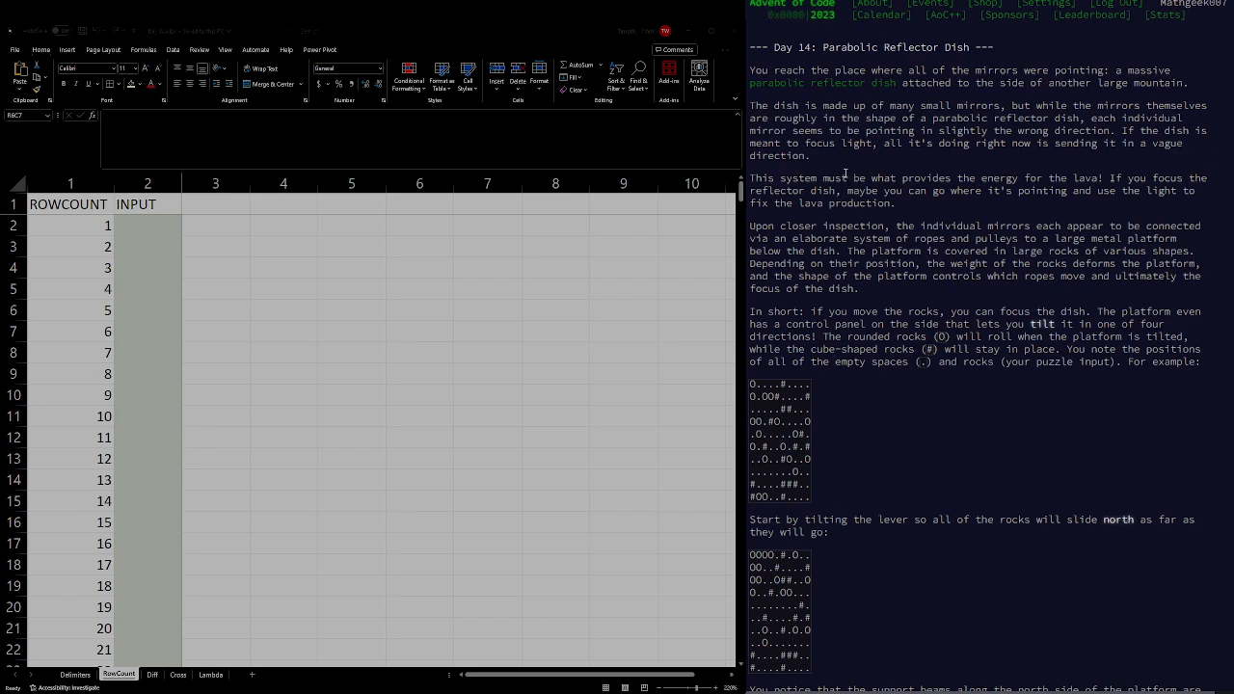
scroll(849, 178, "down", 1)
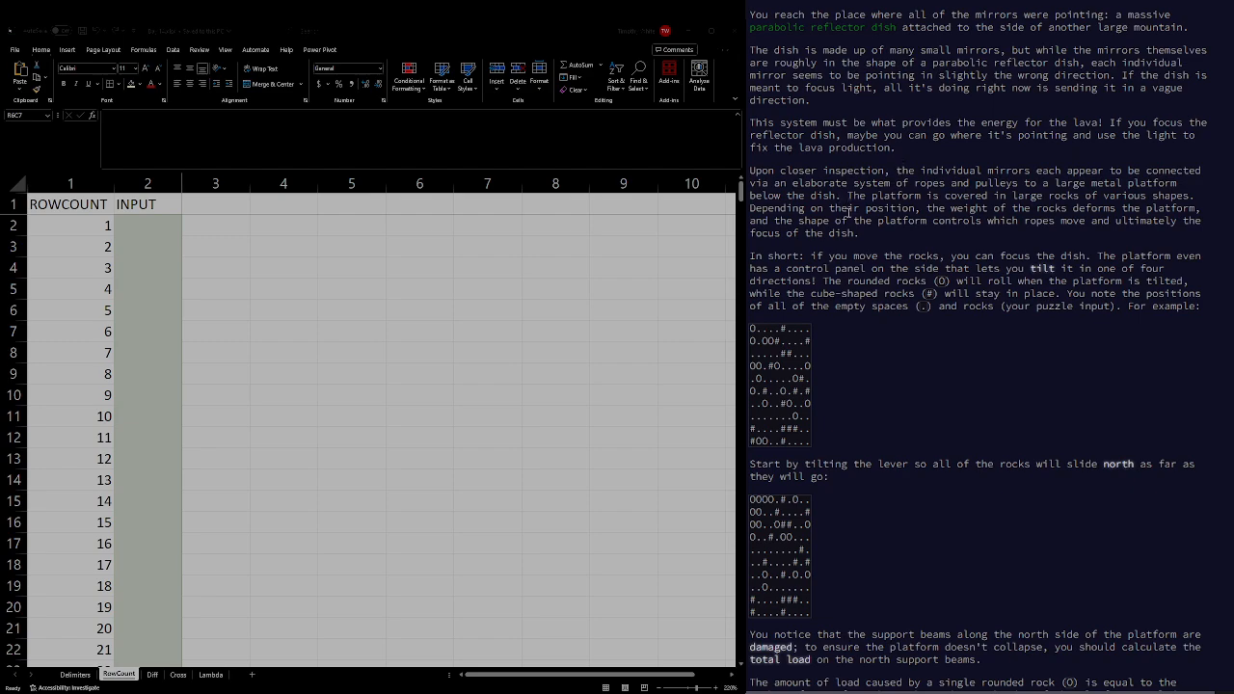
scroll(835, 256, "down", 1)
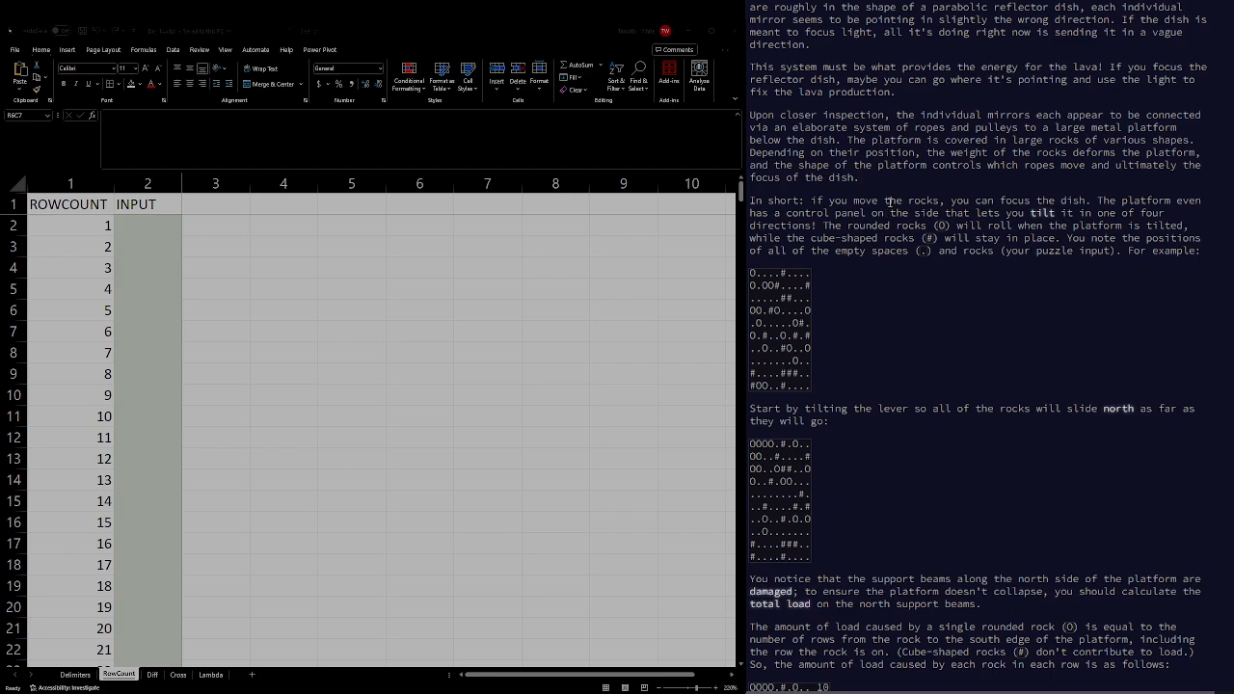
scroll(986, 278, "down", 3)
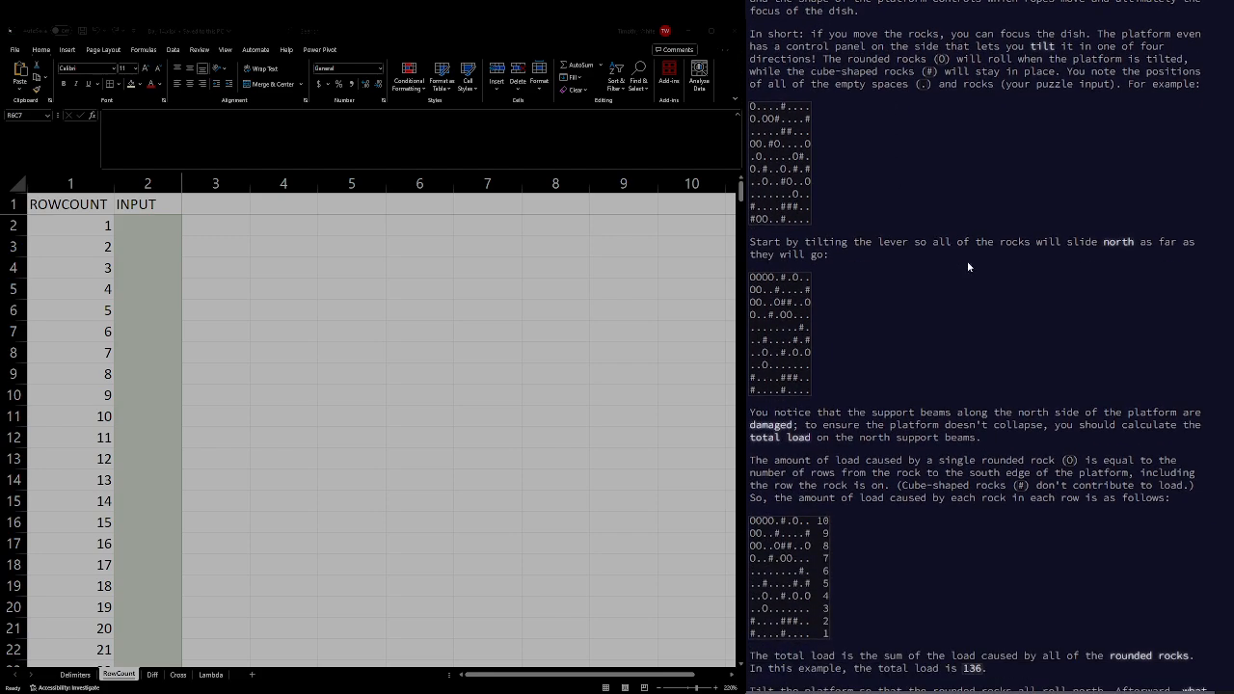
scroll(966, 264, "down", 1)
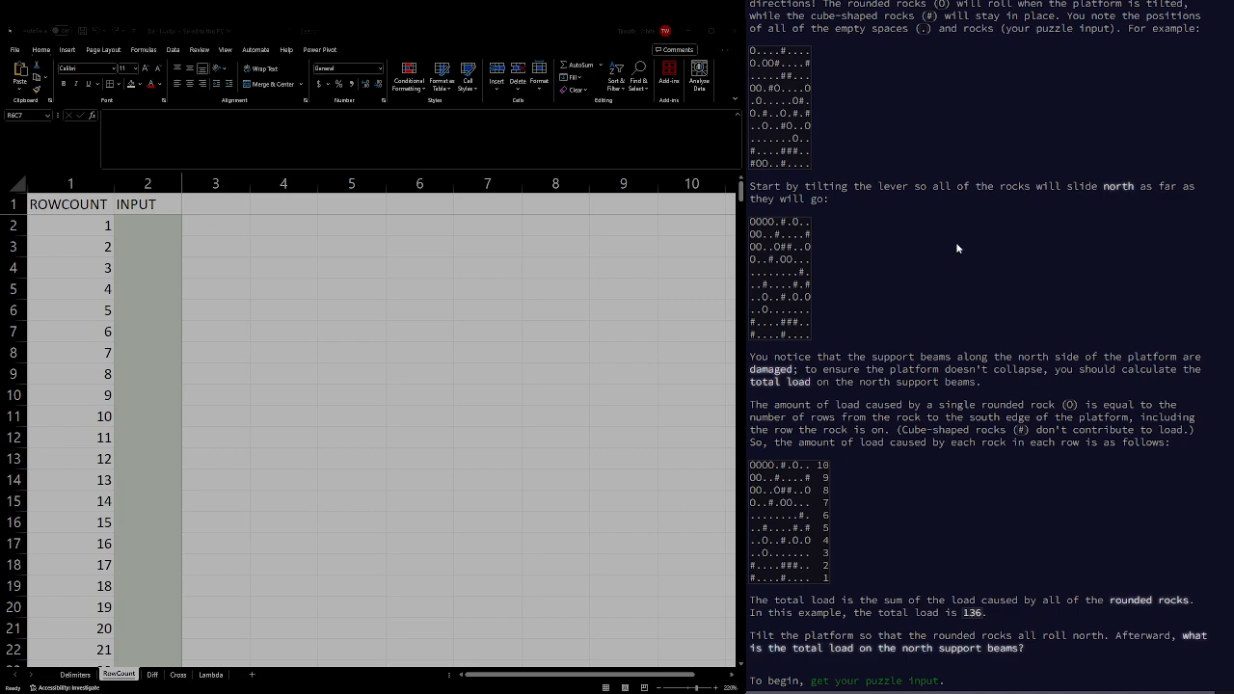
scroll(954, 255, "down", 1)
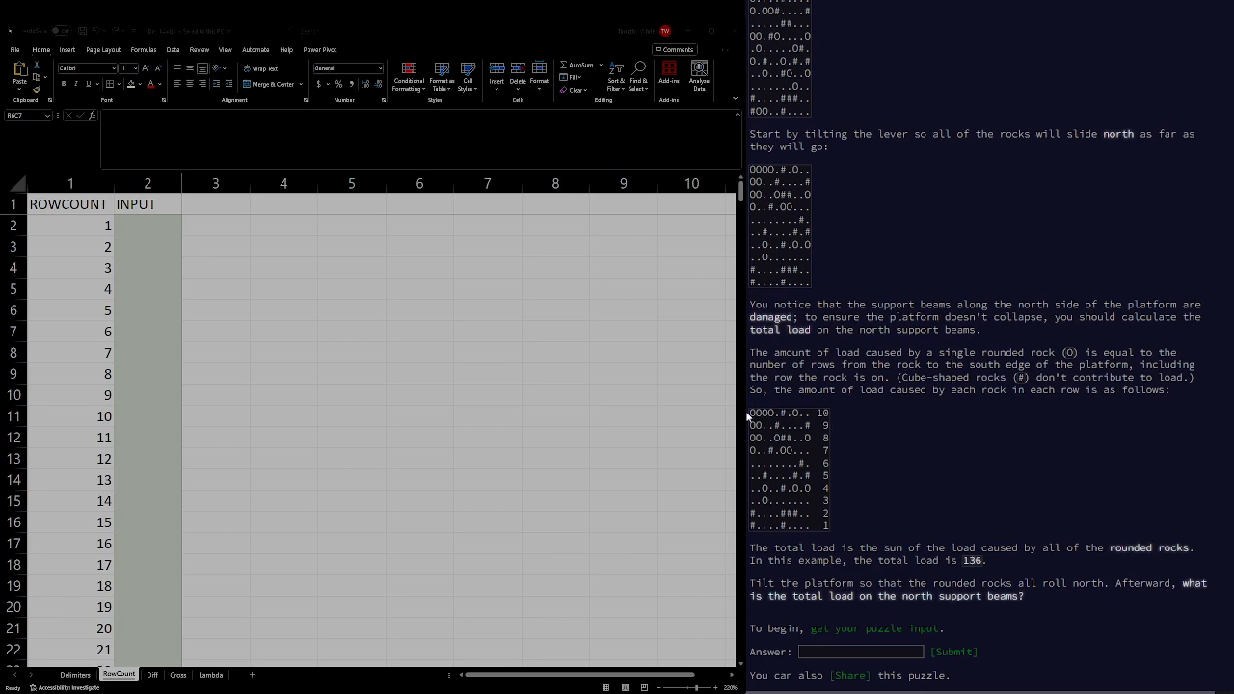
left_click_drag(750, 413, 815, 413)
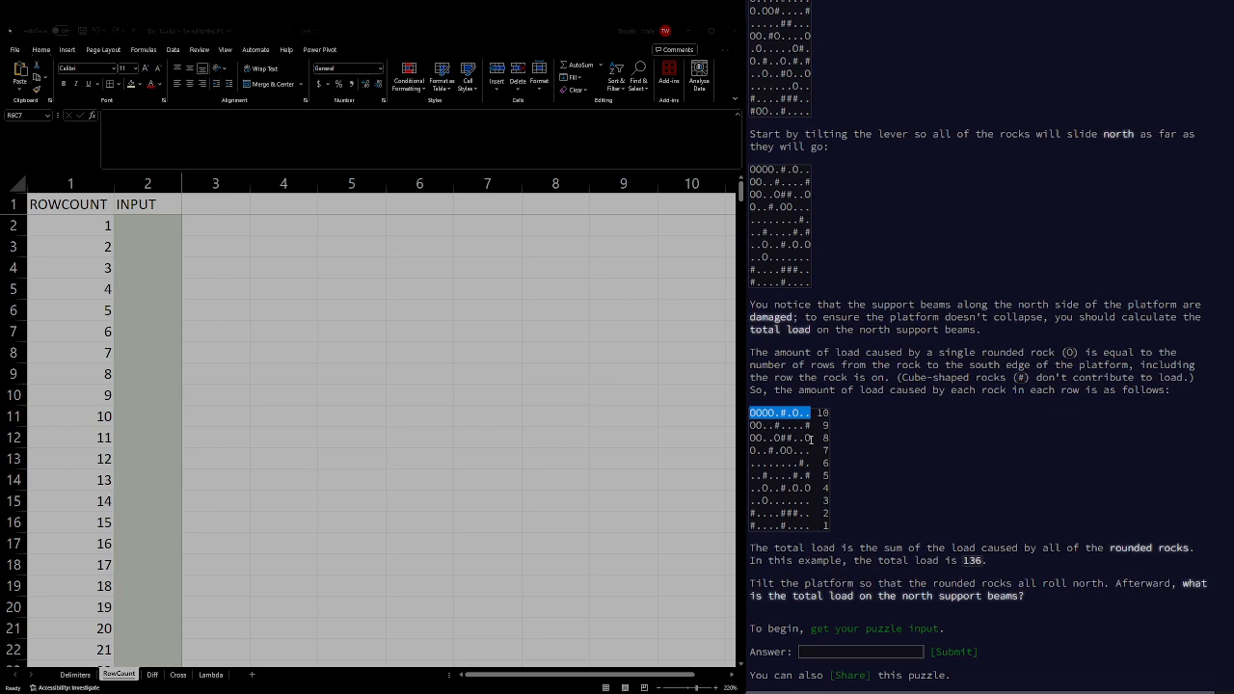
left_click_drag(810, 439, 762, 489)
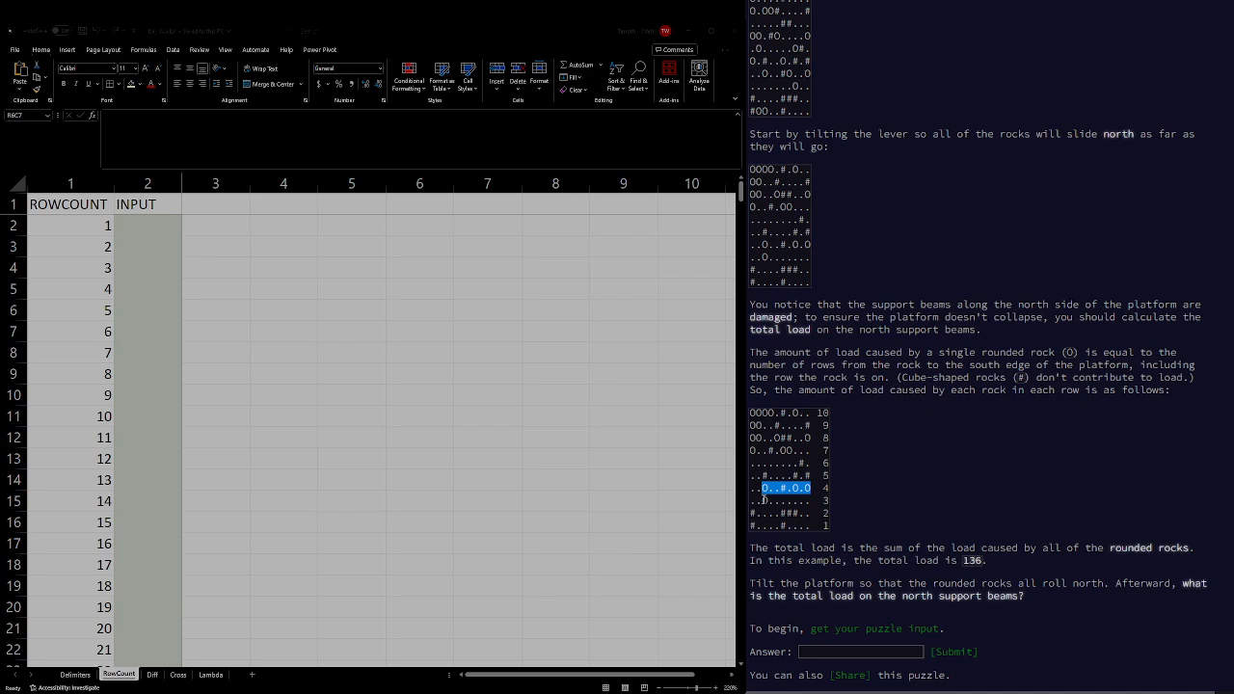
left_click(764, 501)
Add a new worksheet in Excel and copy the entire puzzle input into column 1, starting at row 2
left_click(251, 674)
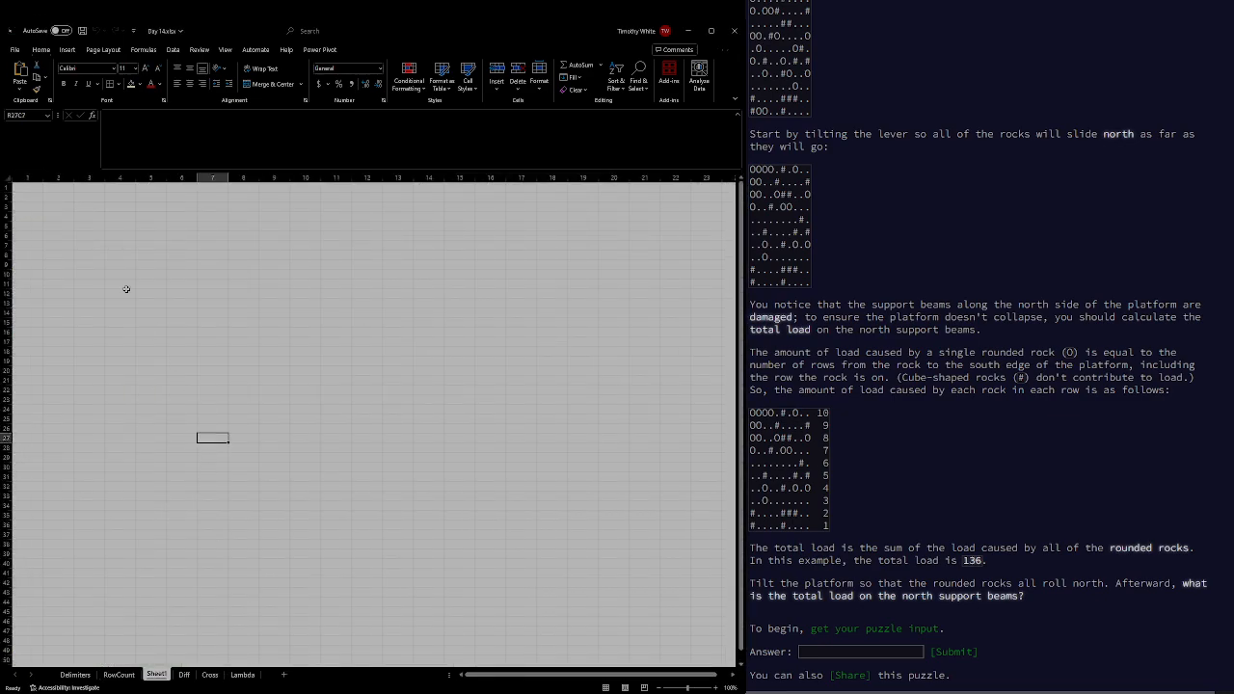
left_click(28, 186)
left_click(877, 629)
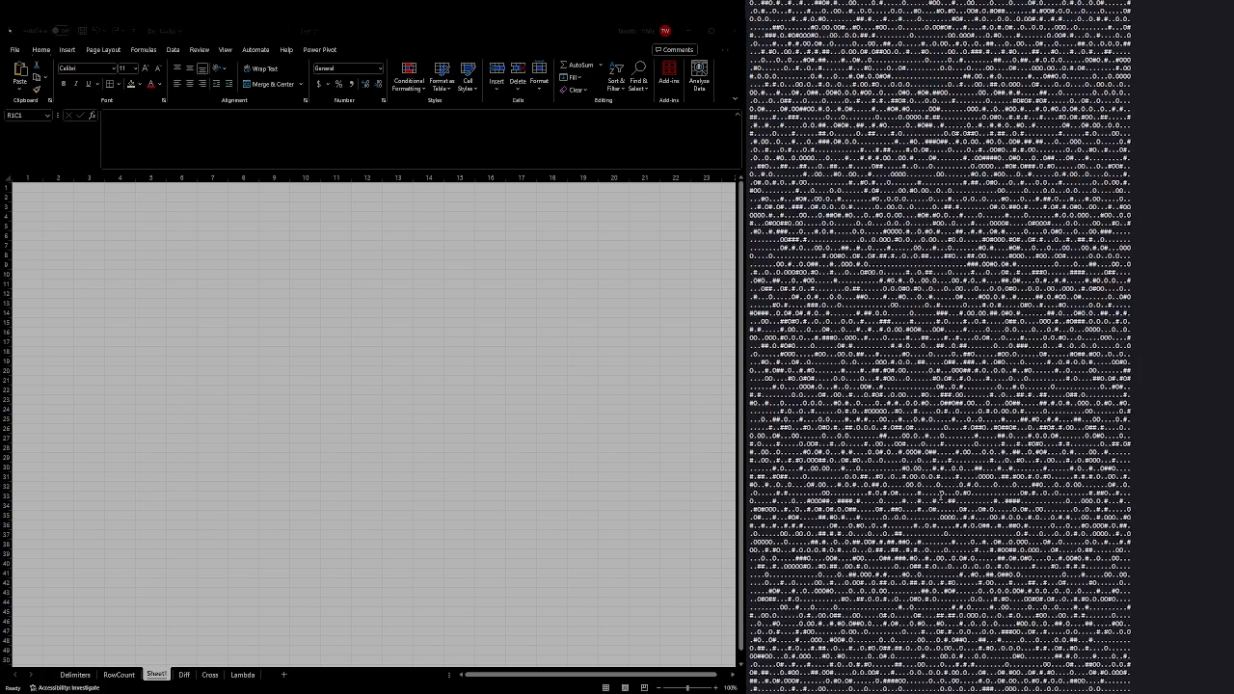
key("ctrl+a")
key("alt+Tab")
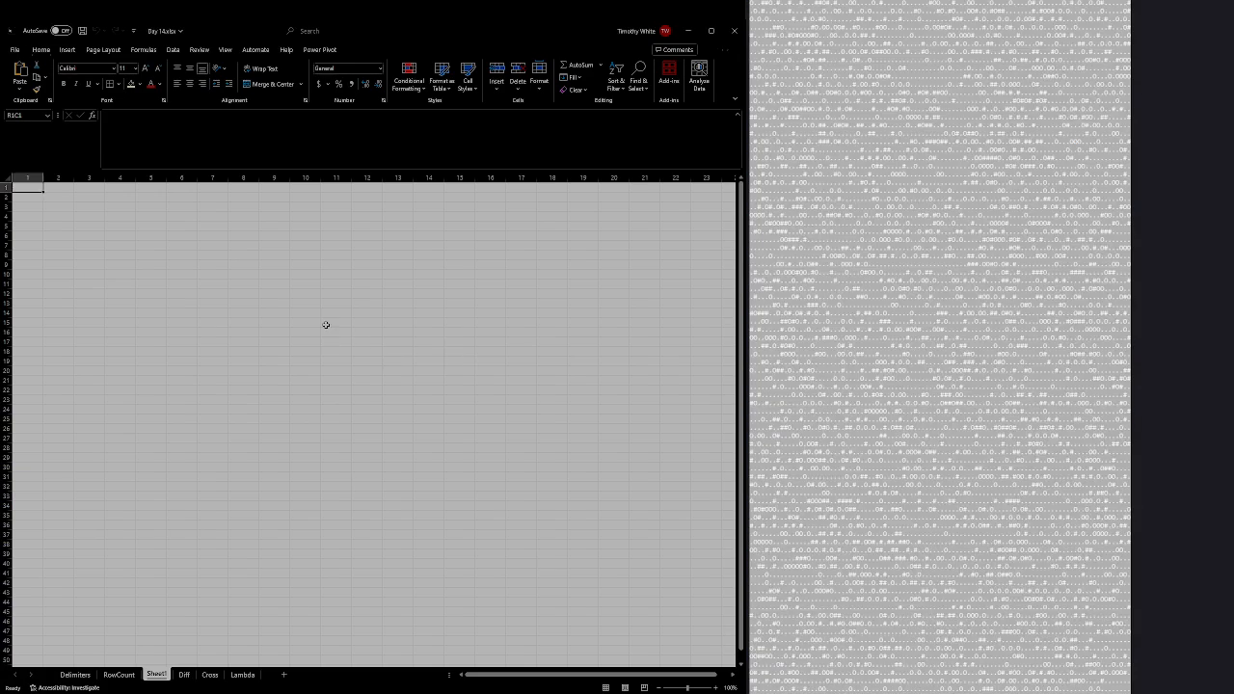
left_click(325, 325)
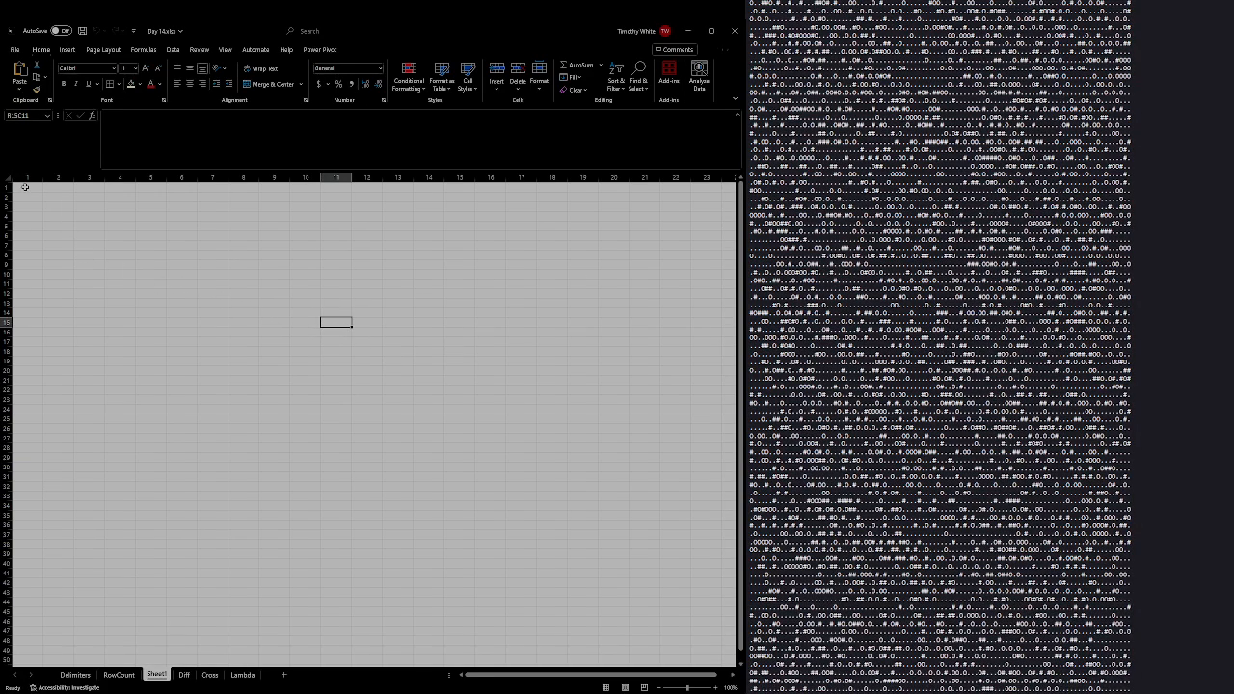
left_click(24, 186)
key("ctrl+v")
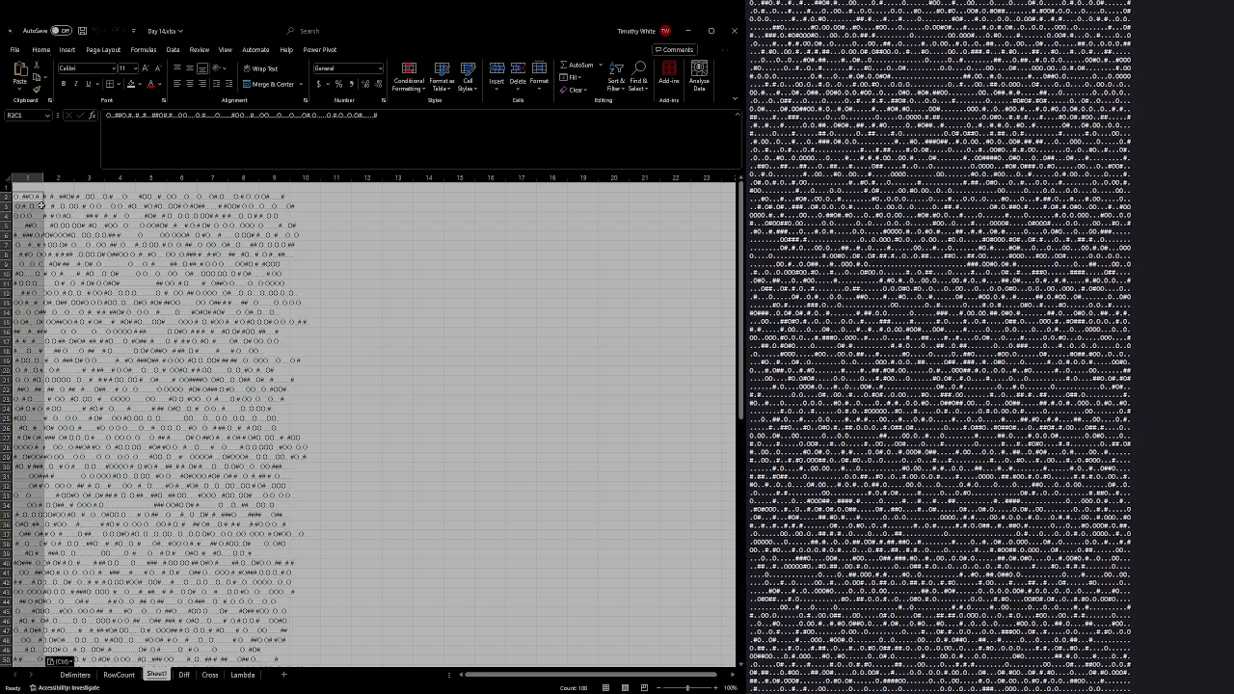
Enter =MID(RC1,COLUMN()-1,1) in R2C2 to extract the first character of that row's input
left_click(48, 196)
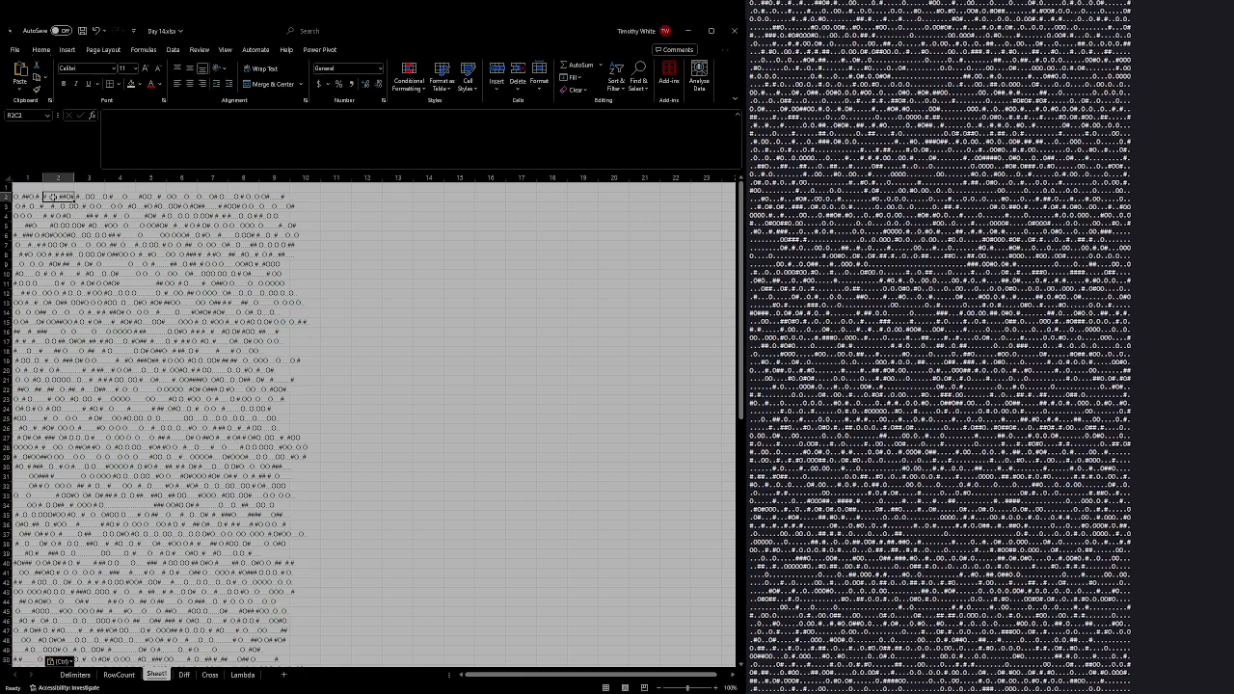
type("=")
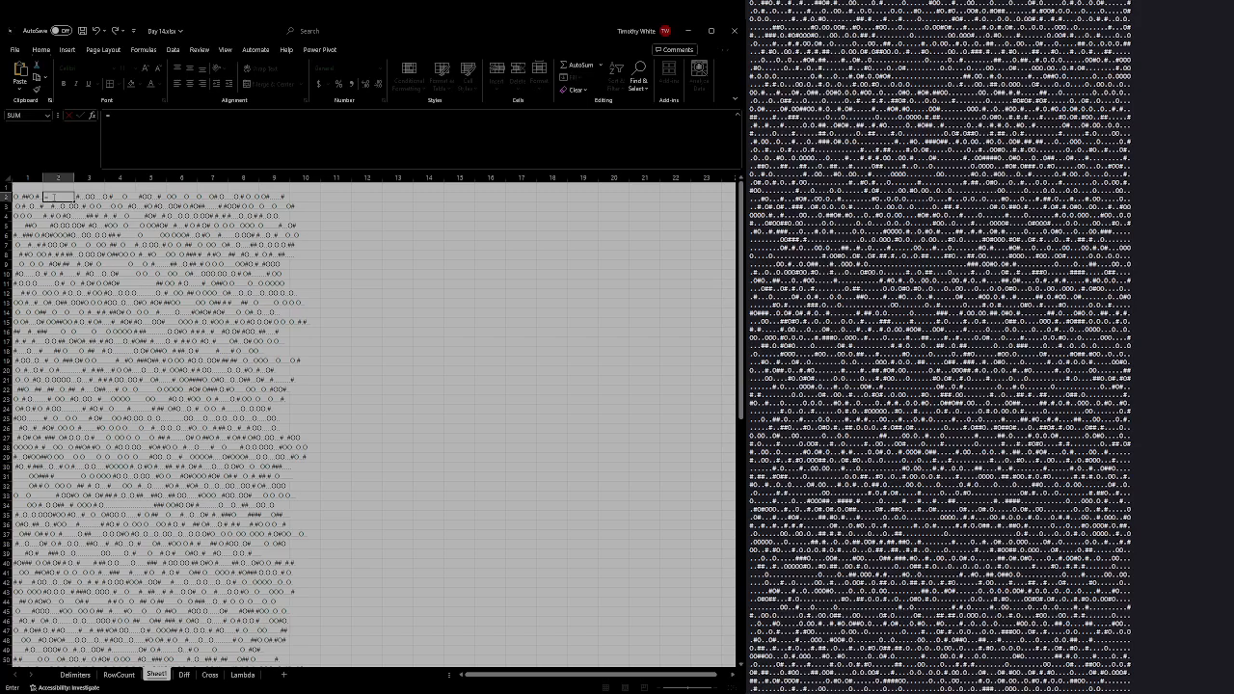
type("MID(R")
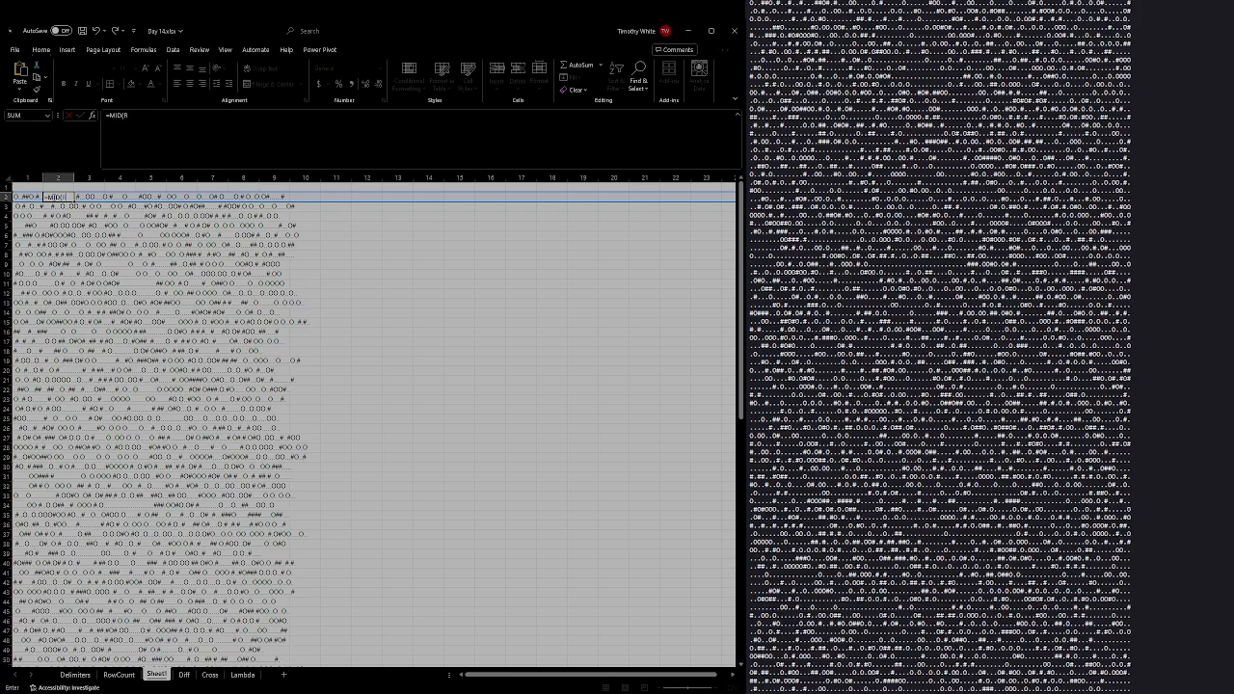
type("C1")
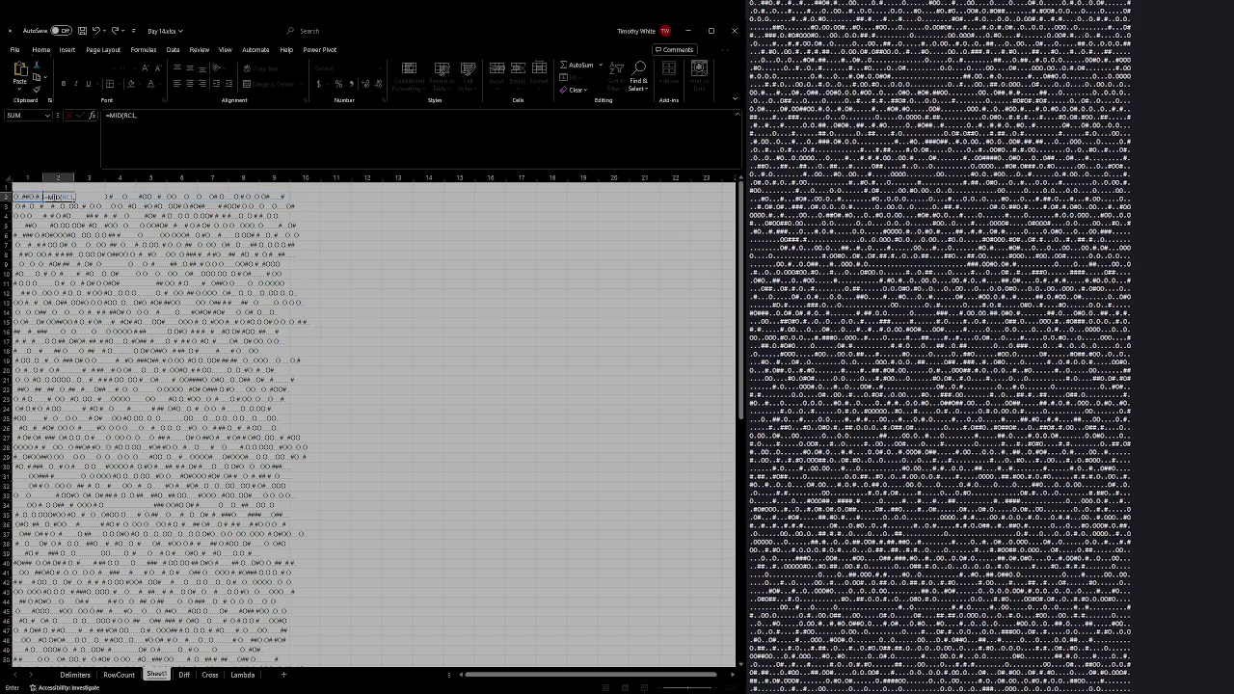
type(",COLUMN()-1,1")
key("Return")
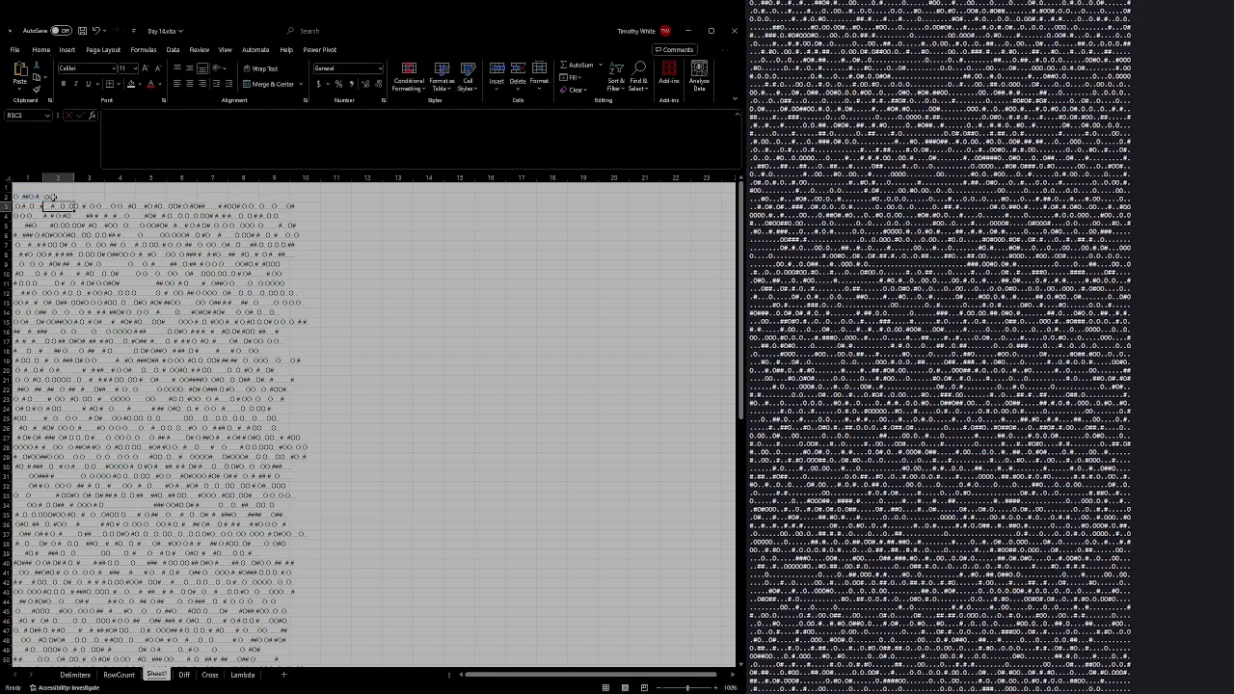
Enter a LEN formula in R1C2 that measures the length of the input string in R2C1
left_click(57, 197)
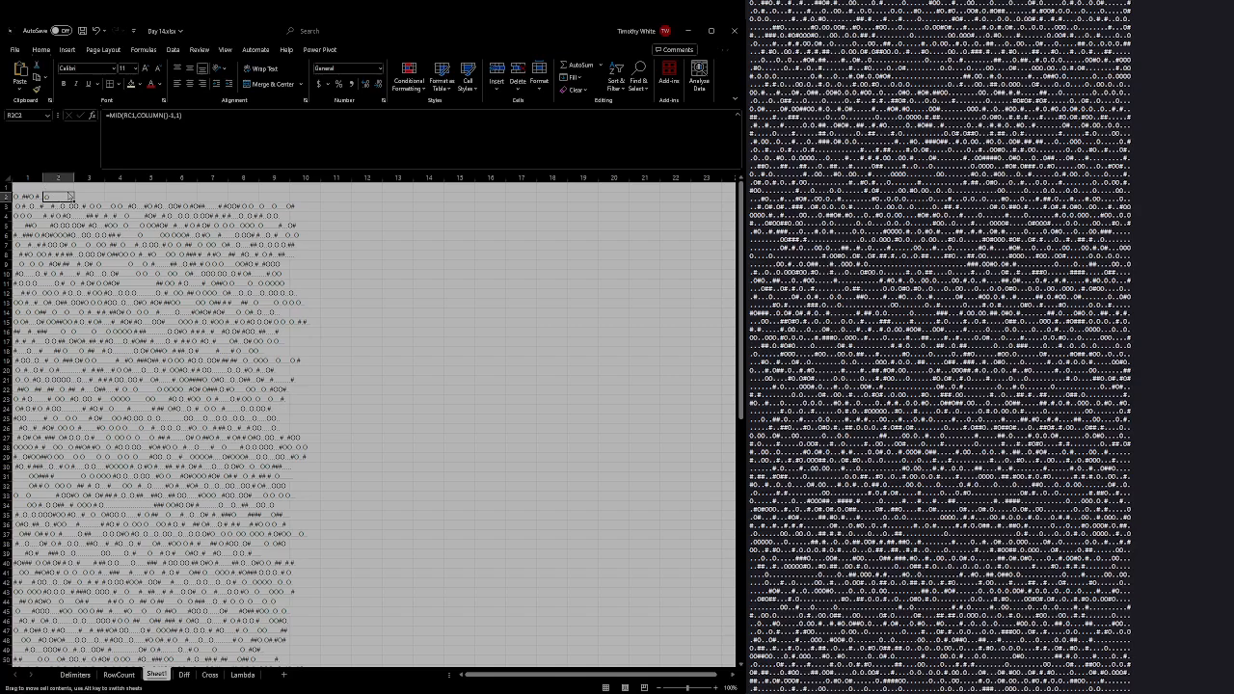
left_click(57, 187)
type("=LEN")
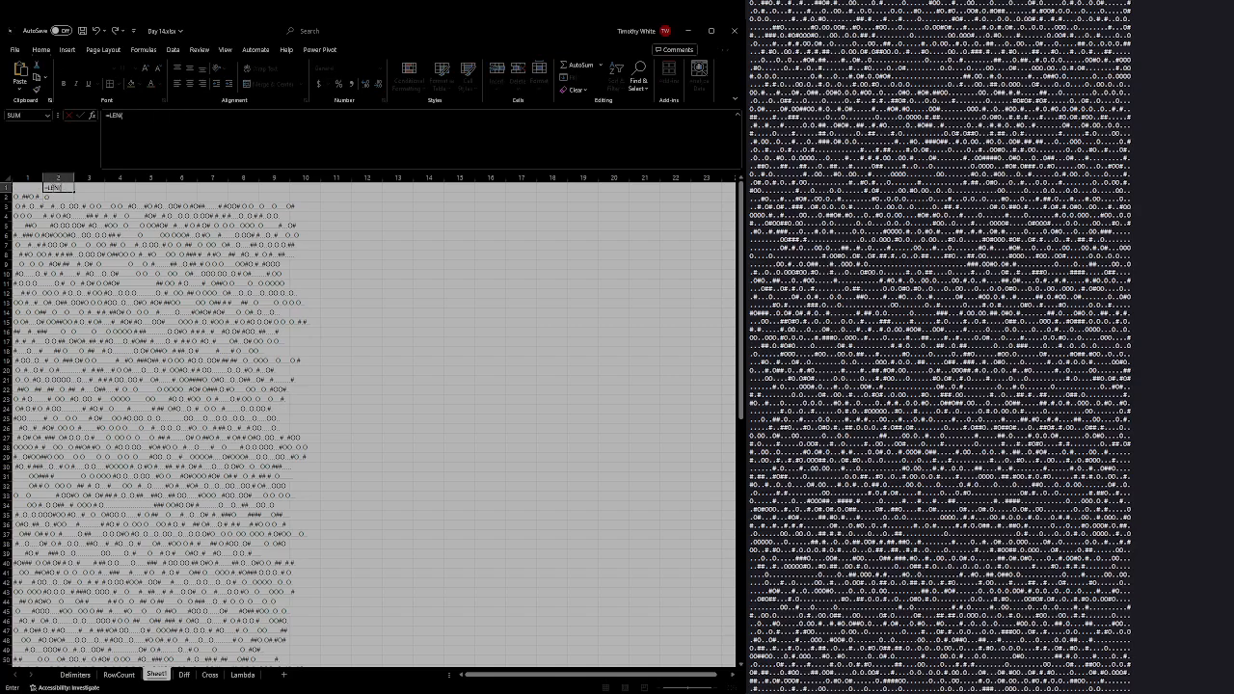
type("(")
left_click(35, 198)
key("Return")
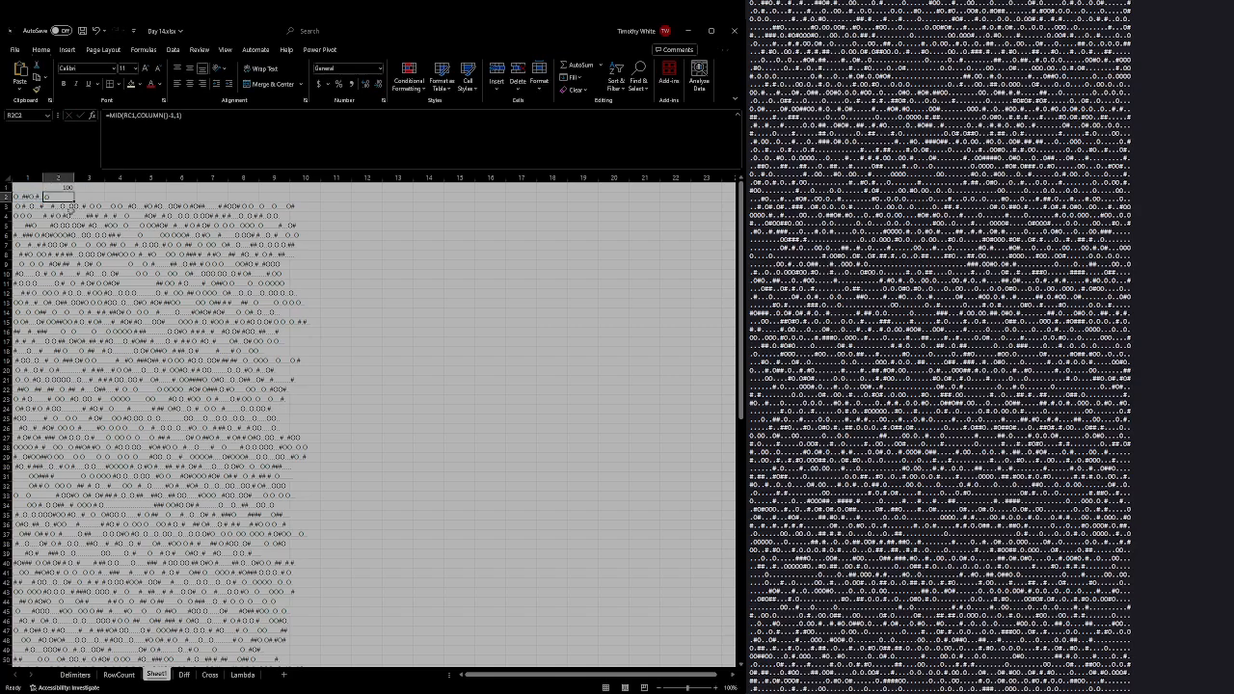
Fill the MID formula from R2C2 across row 2 through column 100
left_click_drag(73, 202, 53, 218)
left_click(180, 216)
key("Delete")
left_click(393, 263)
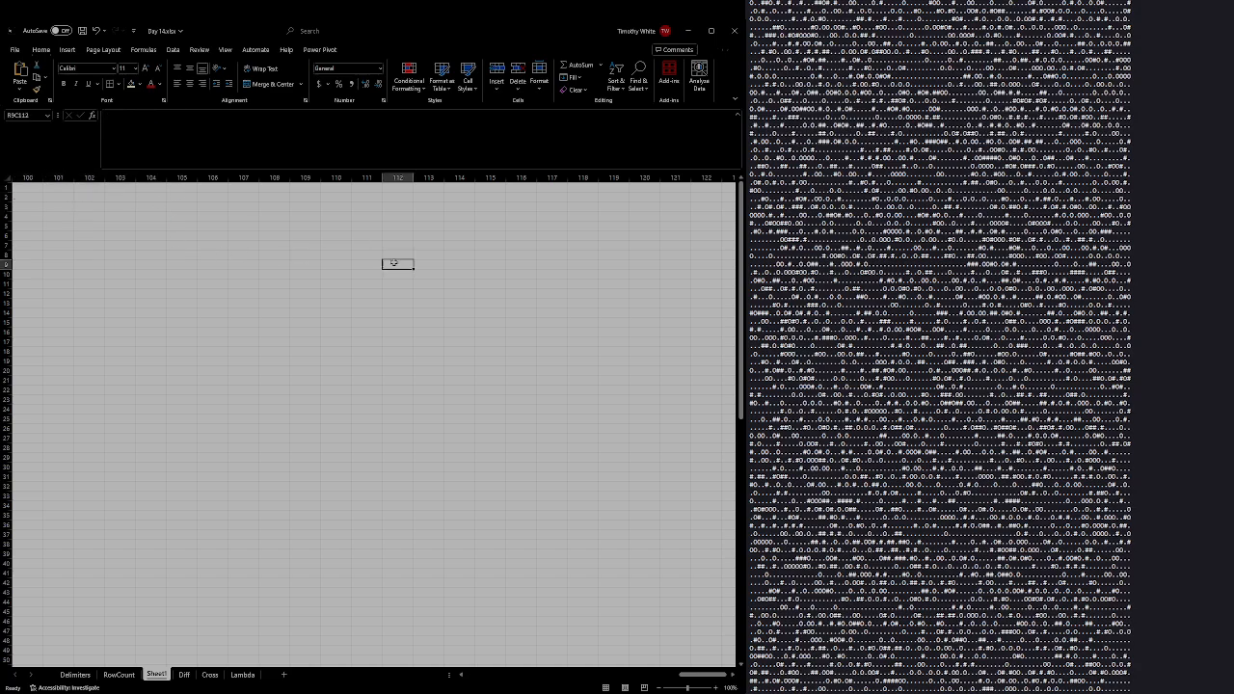
Select the formulas in row 2 from column 2 to column 100 and fill them down through all input rows
left_click_drag(697, 675, 470, 679)
left_click(553, 198)
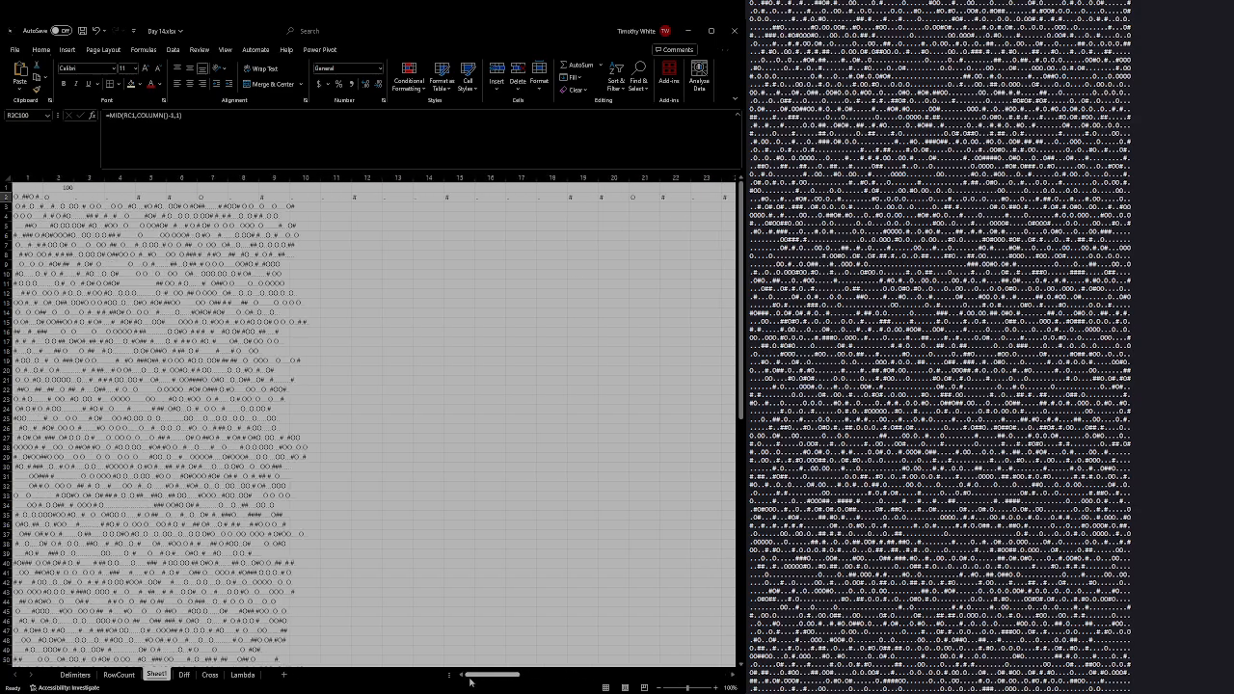
left_click(58, 197, "shift")
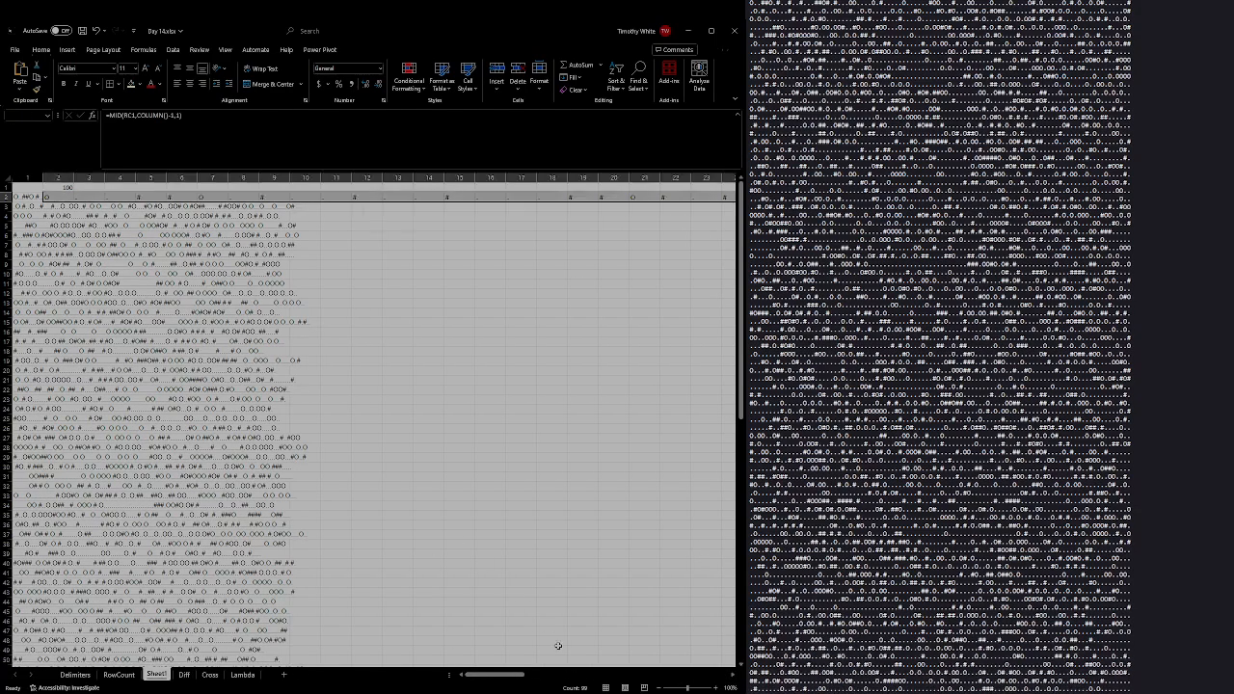
mouse_move(494, 675)
left_mouse_down()
mouse_move(704, 675)
mouse_move(488, 677)
left_mouse_up()
double_click(611, 200)
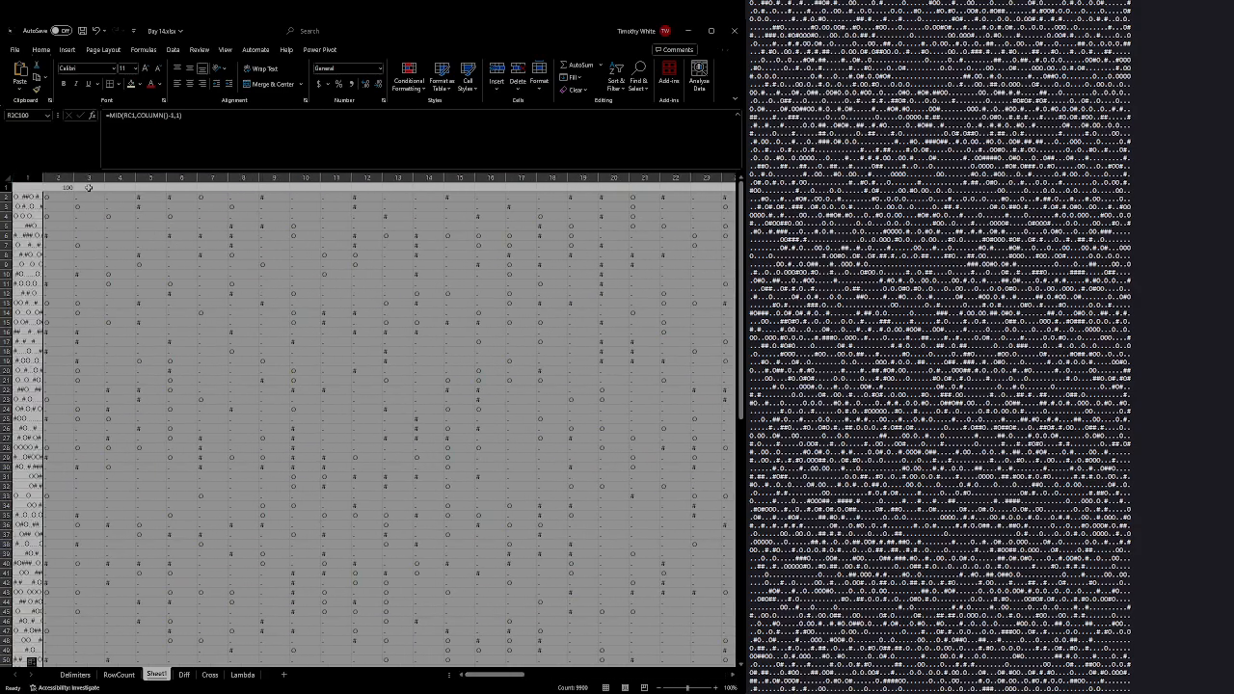
Maximize the workbook window and narrow columns 2 to 100 so the whole character grid fits the width
left_click(711, 30)
left_click(641, 302)
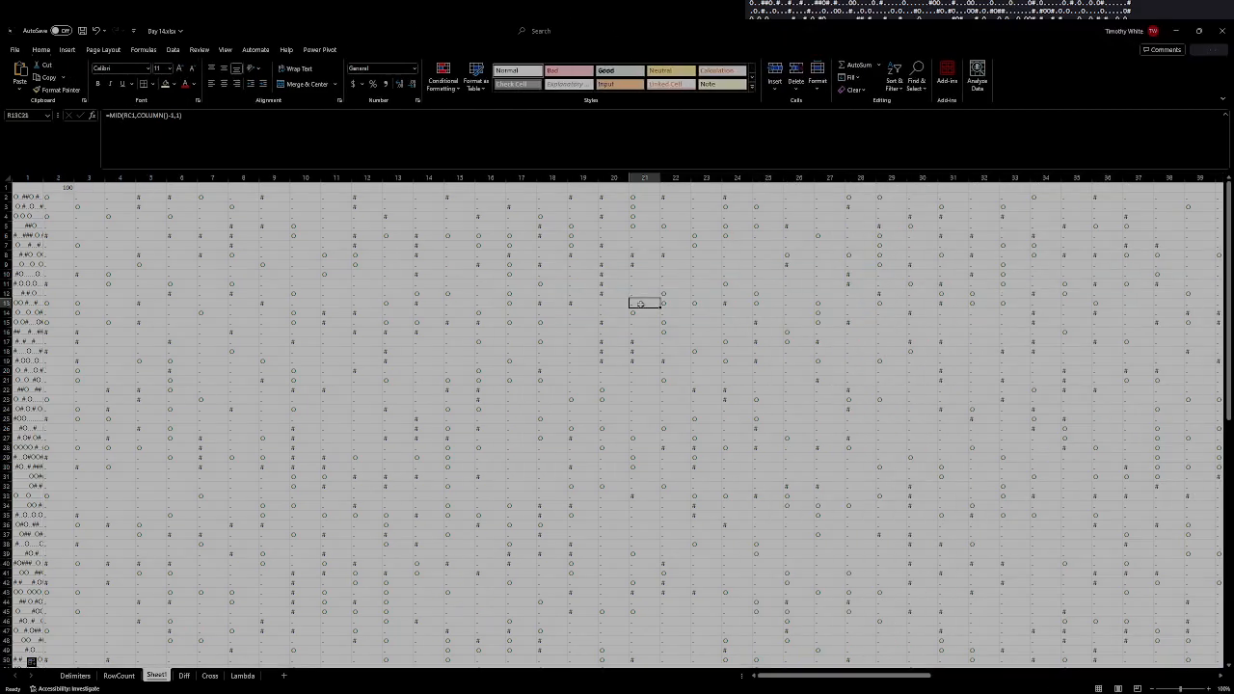
left_click(58, 178)
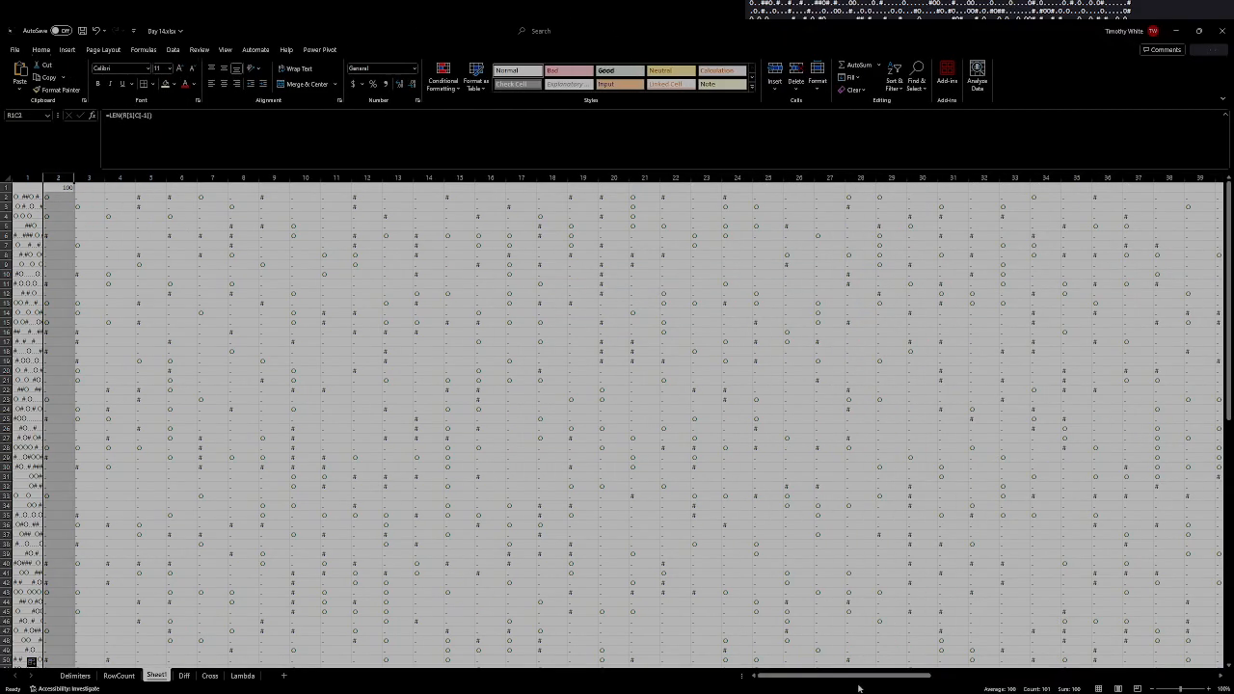
left_click_drag(858, 675, 1143, 675)
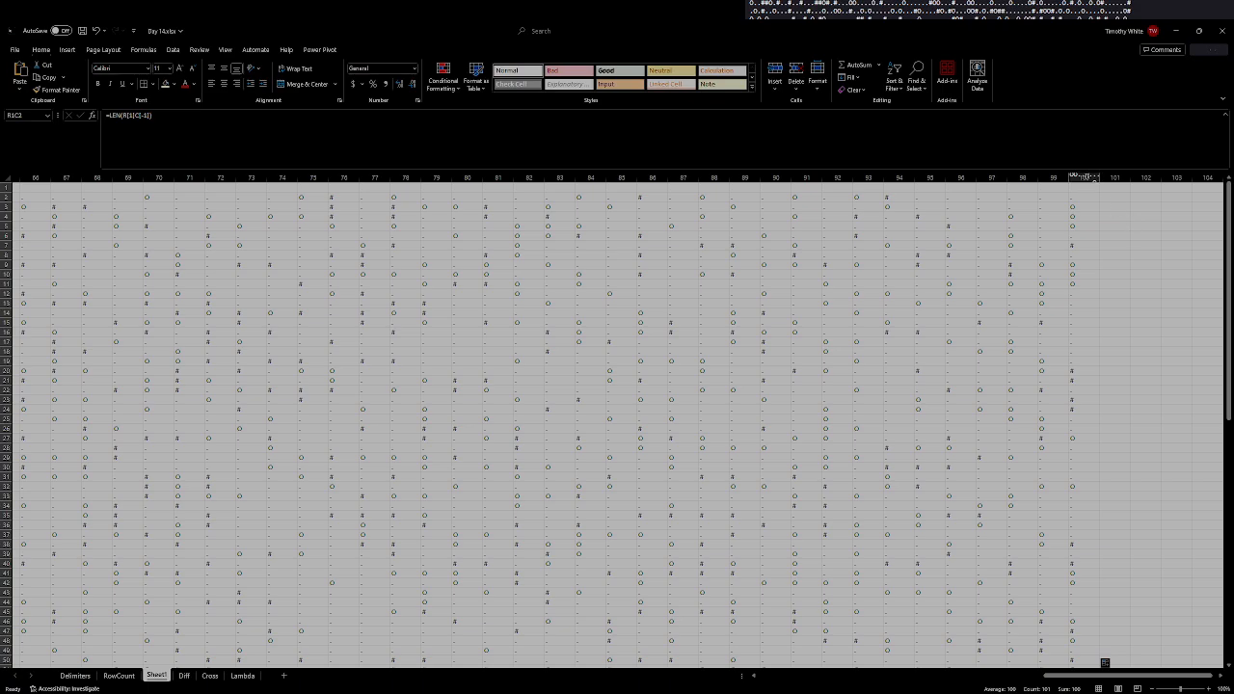
left_click(1084, 177, "shift")
left_click_drag(1069, 178, 1048, 177)
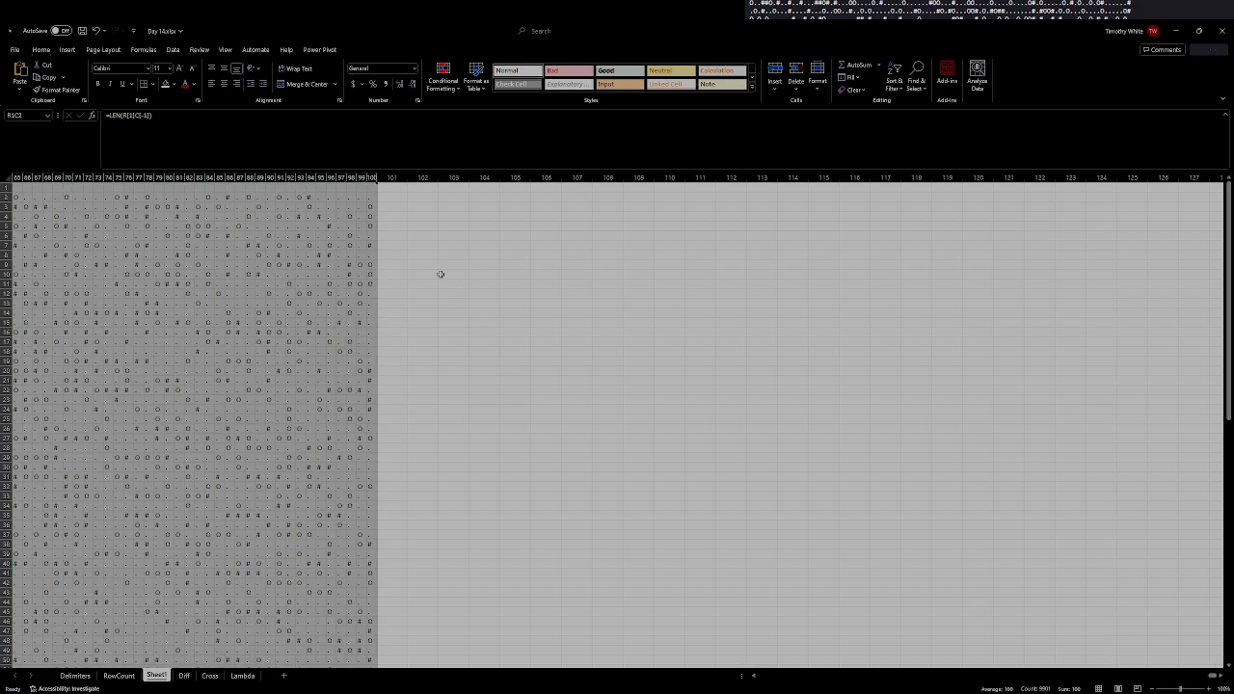
left_click(387, 195)
left_click_drag(939, 675, 777, 674)
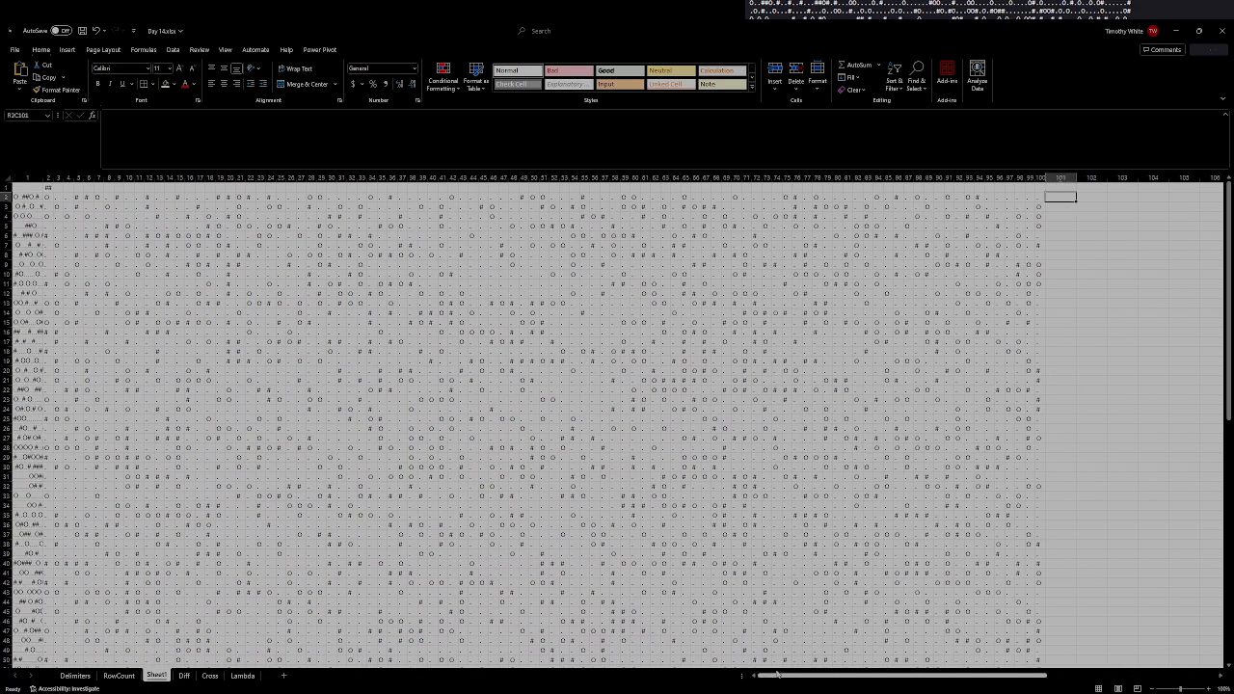
Replace the LEN formula in R1C2 with a CONCAT formula joining rows 2 to 101 of that column
left_click(48, 187)
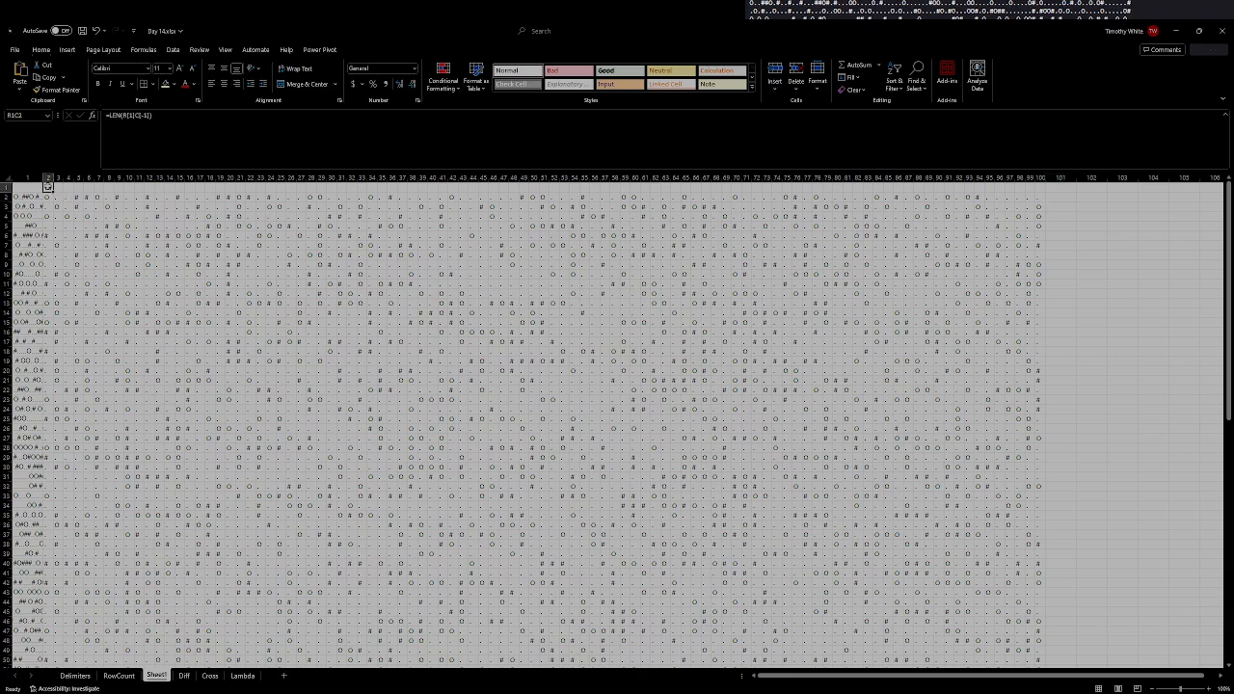
key("BackSpace")
key("Left")
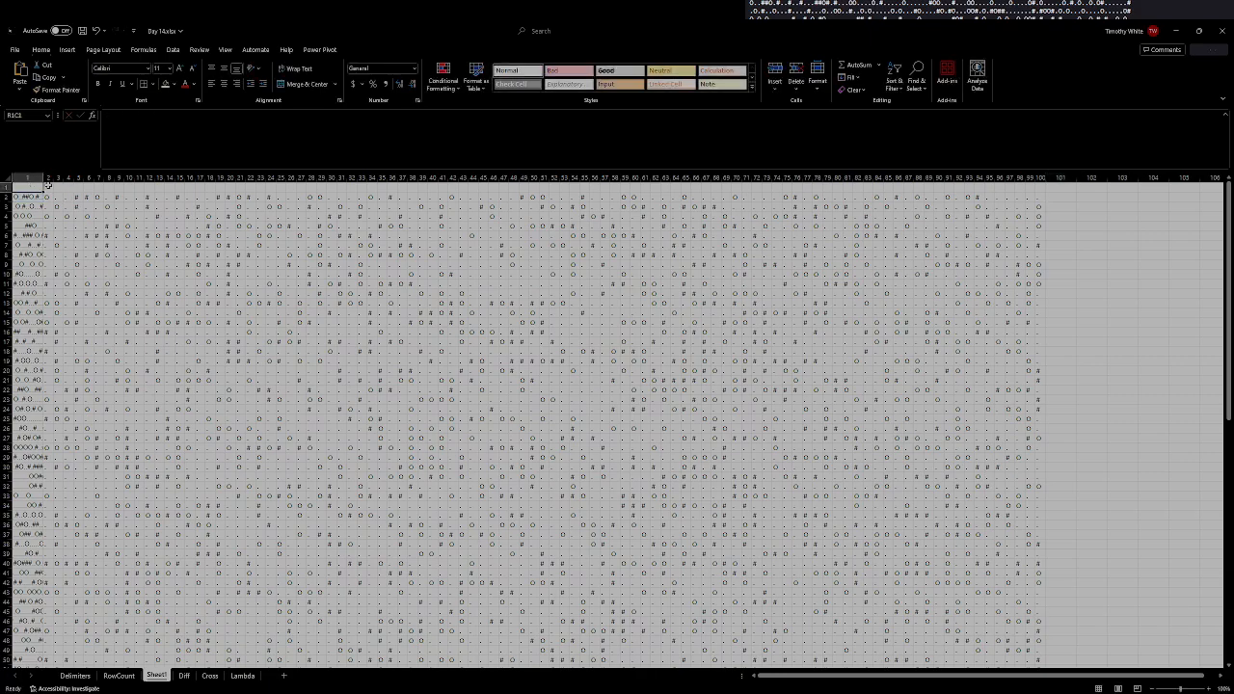
left_click(47, 186)
type("=CONC")
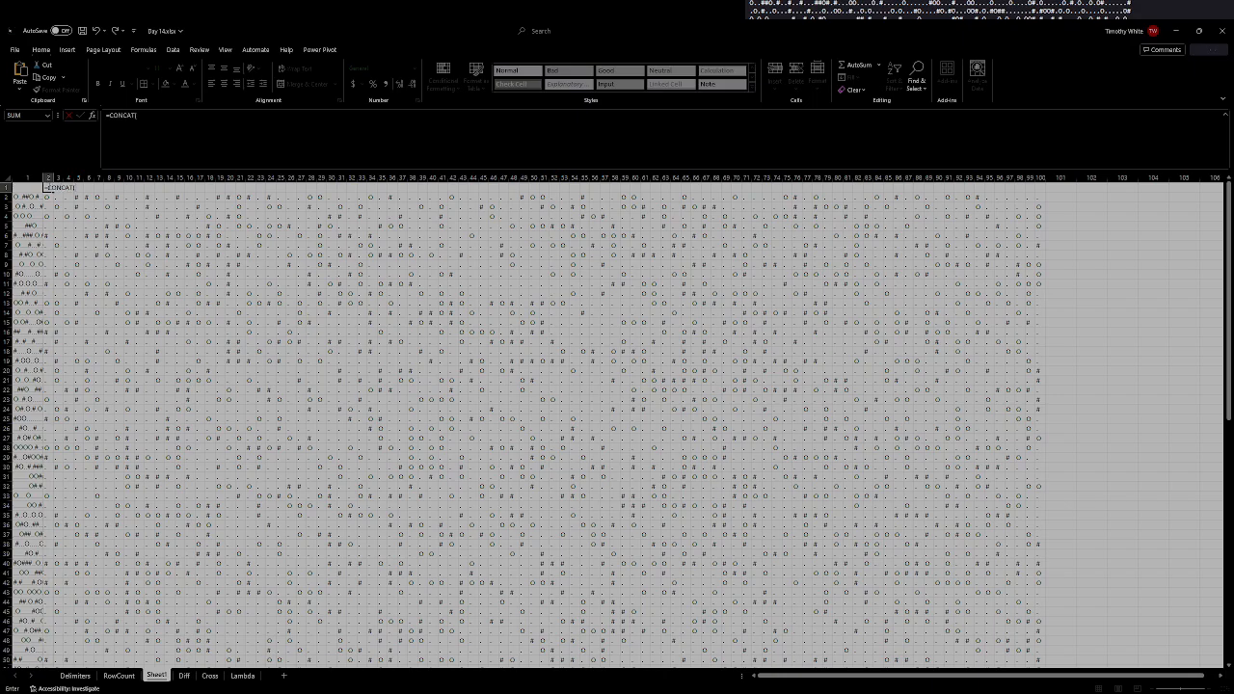
type("AT(")
left_click(48, 196)
scroll(55, 404, "down", 20)
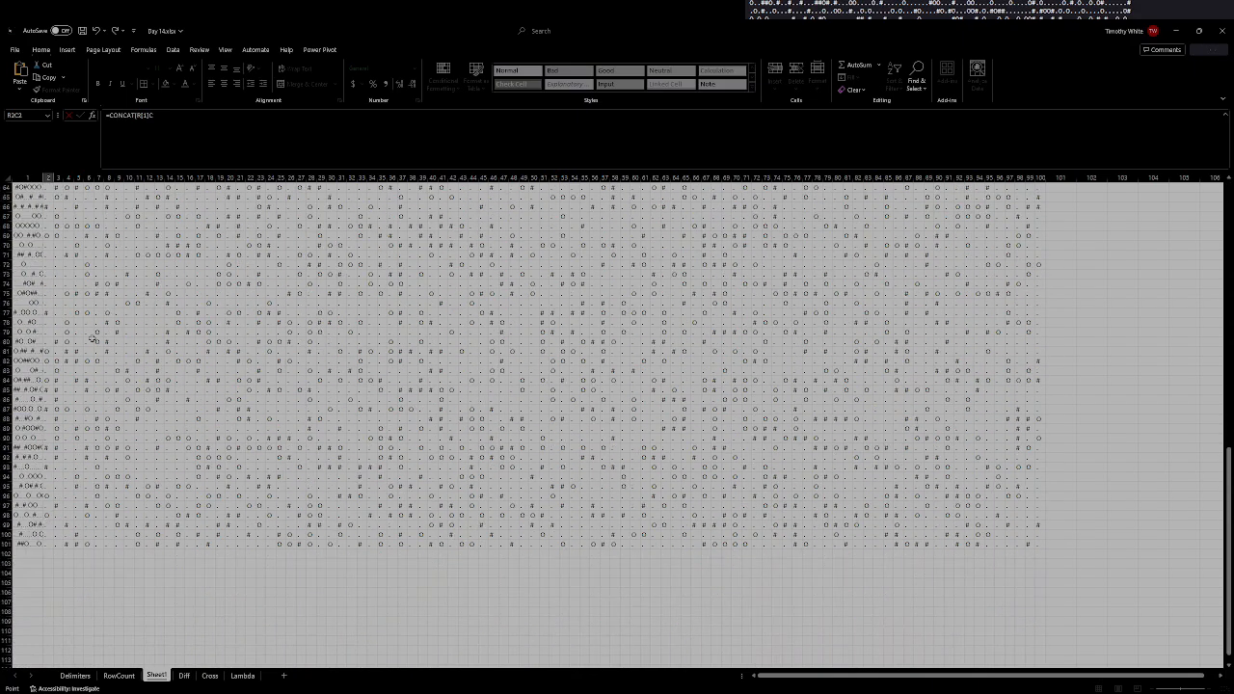
left_click(47, 372, "shift")
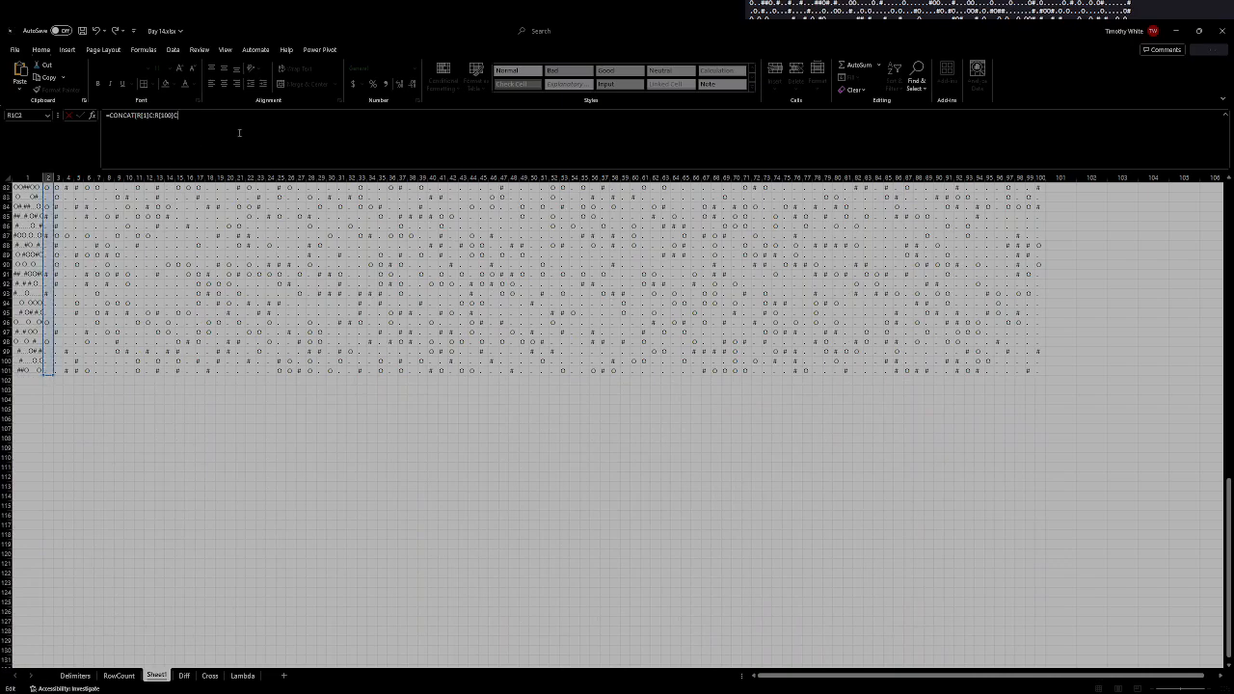
key("Return")
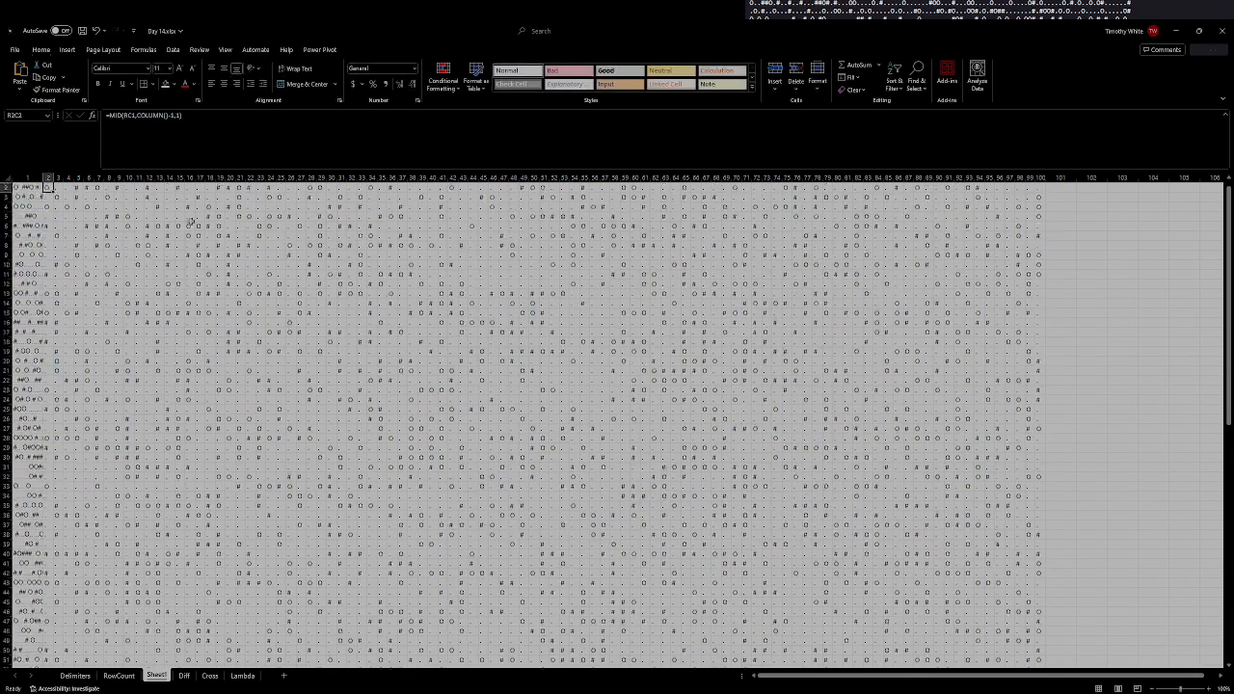
Fill the CONCAT formula from R1C2 across row 1 through column 100
left_click(50, 187)
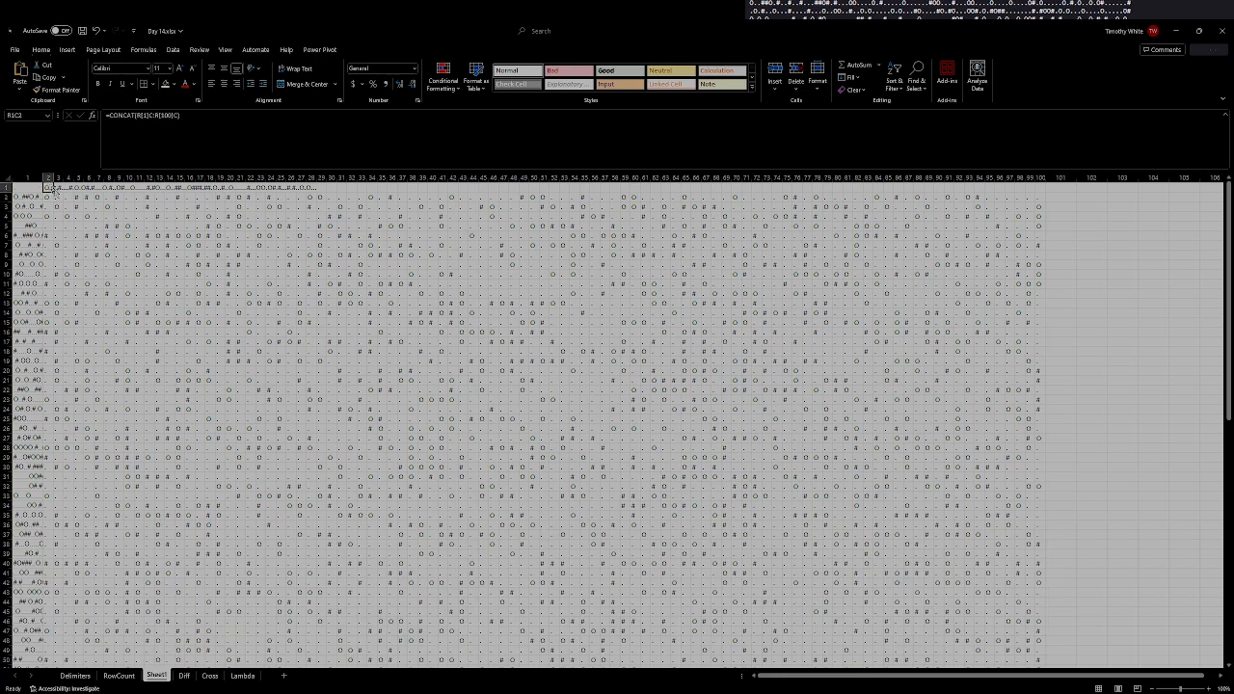
left_click_drag(53, 192, 1045, 192)
left_click(88, 225)
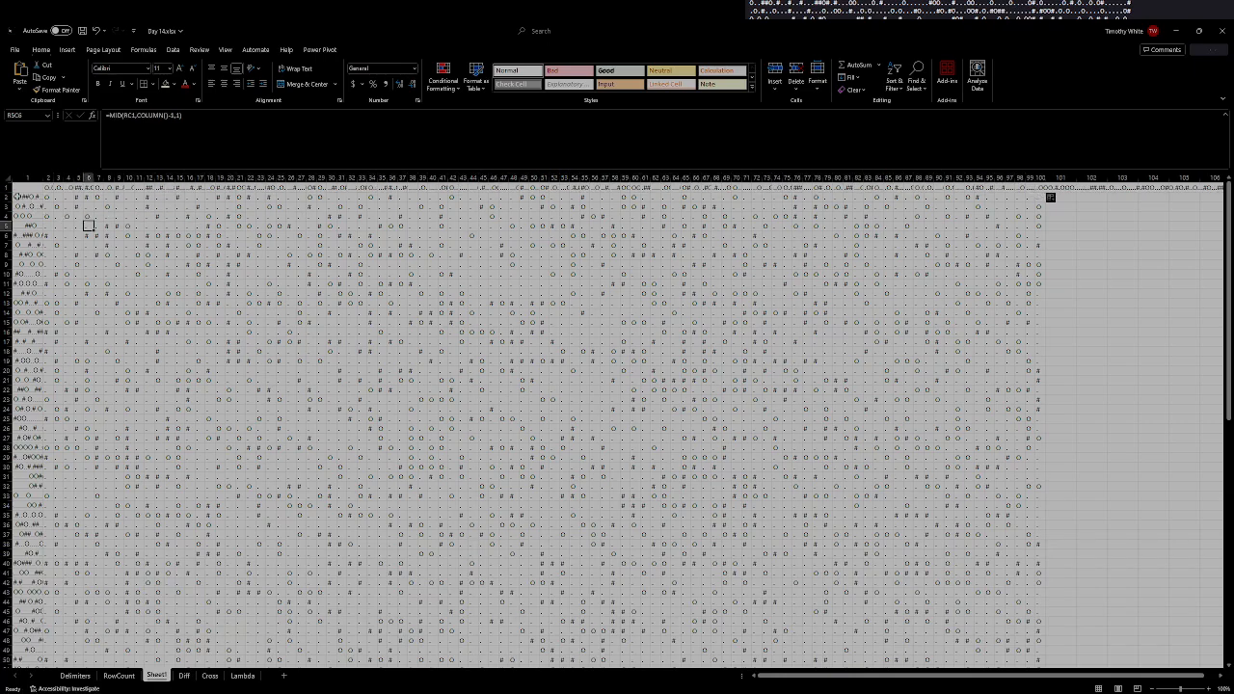
left_click(49, 188)
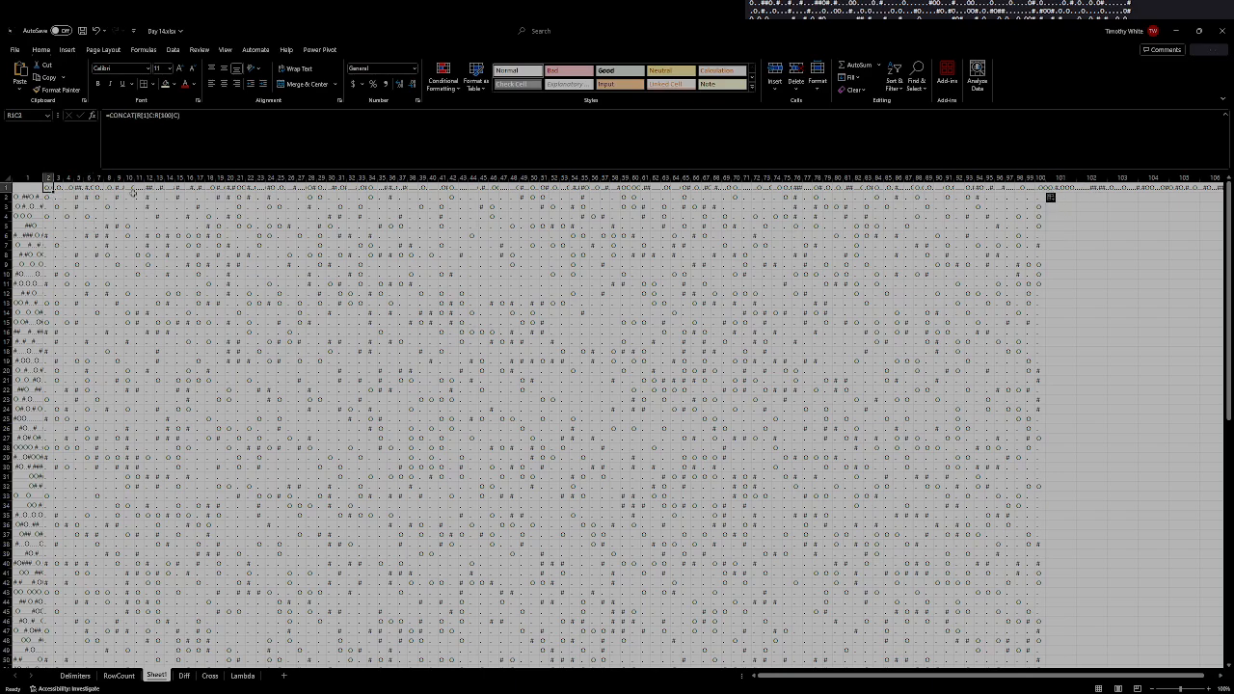
Enter a TRANSPOSE formula in R2C101 that turns the joined strings in R1C2 to R1C100 into a vertical list
left_click(1056, 187)
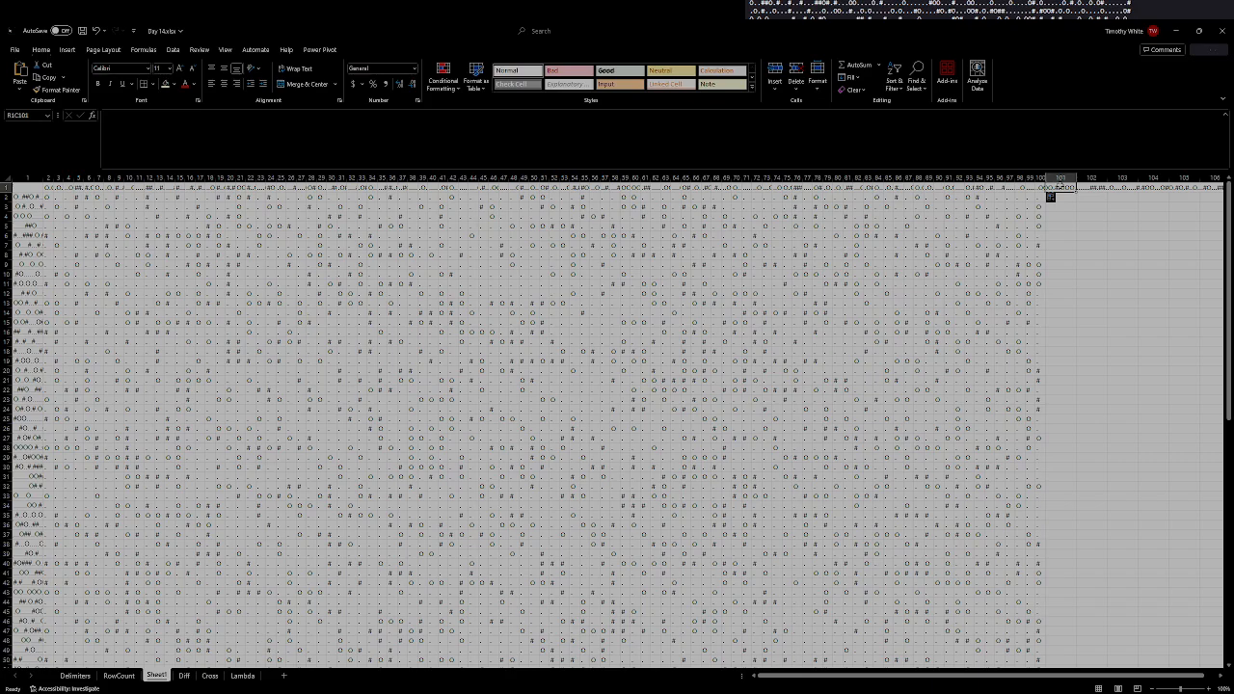
left_click(1050, 197)
type("=TRANSPOSE(")
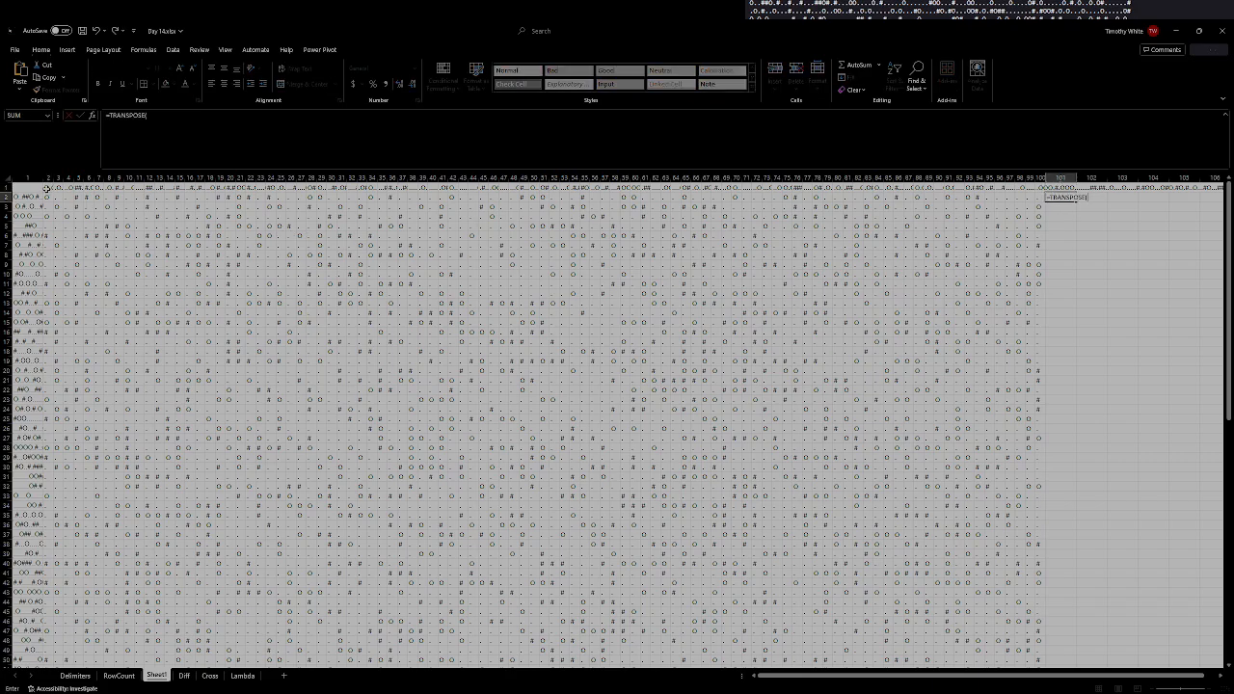
left_click_drag(50, 187, 1041, 189)
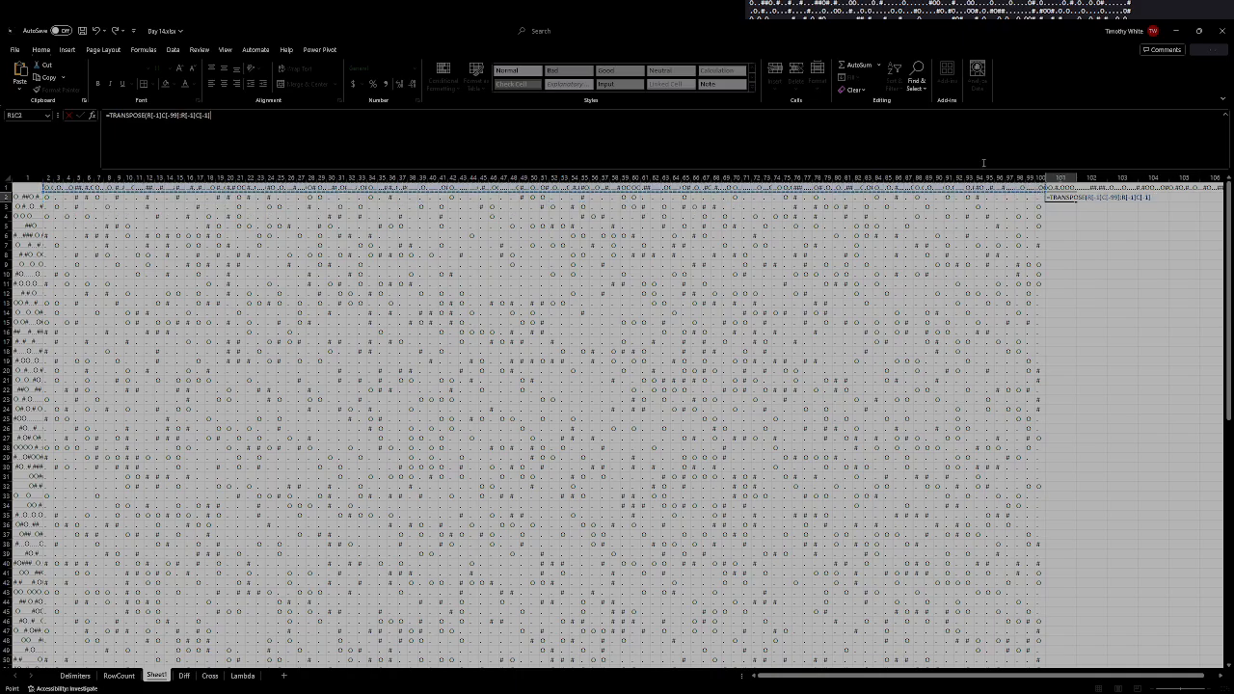
key("Tab")
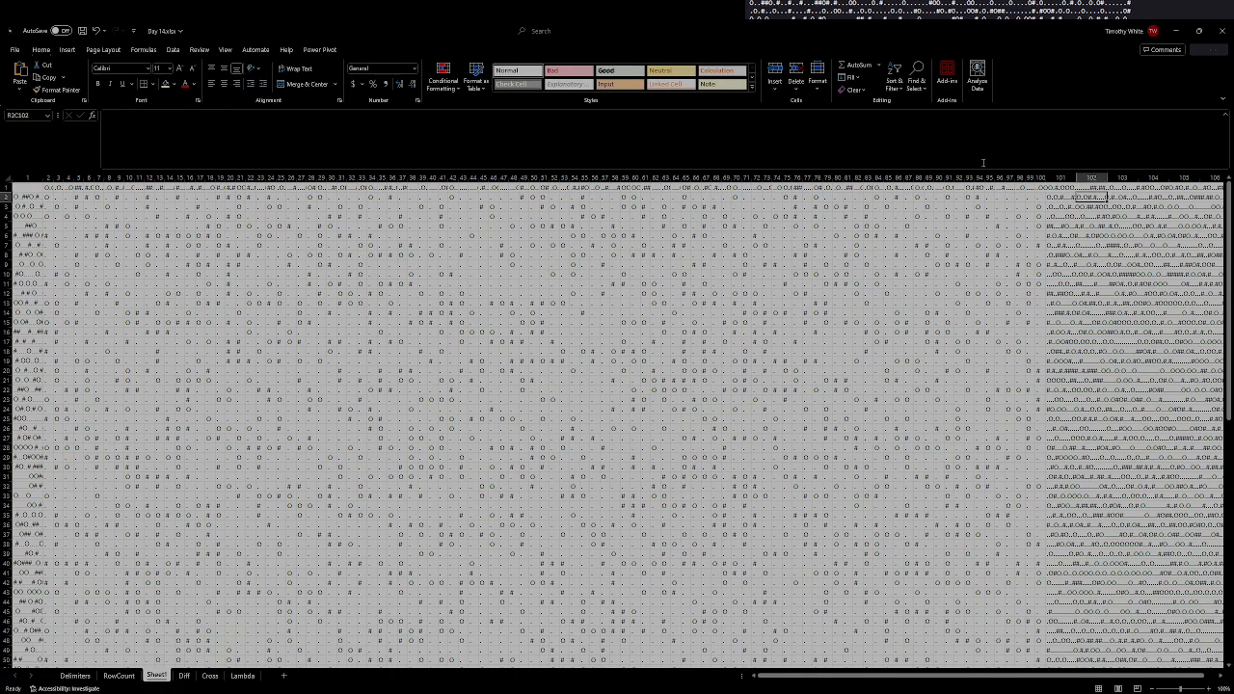
Begin a REPLACE formula in R2C102 with the strings ".O" and "O." as its arguments
scroll(1105, 197, "right", 1)
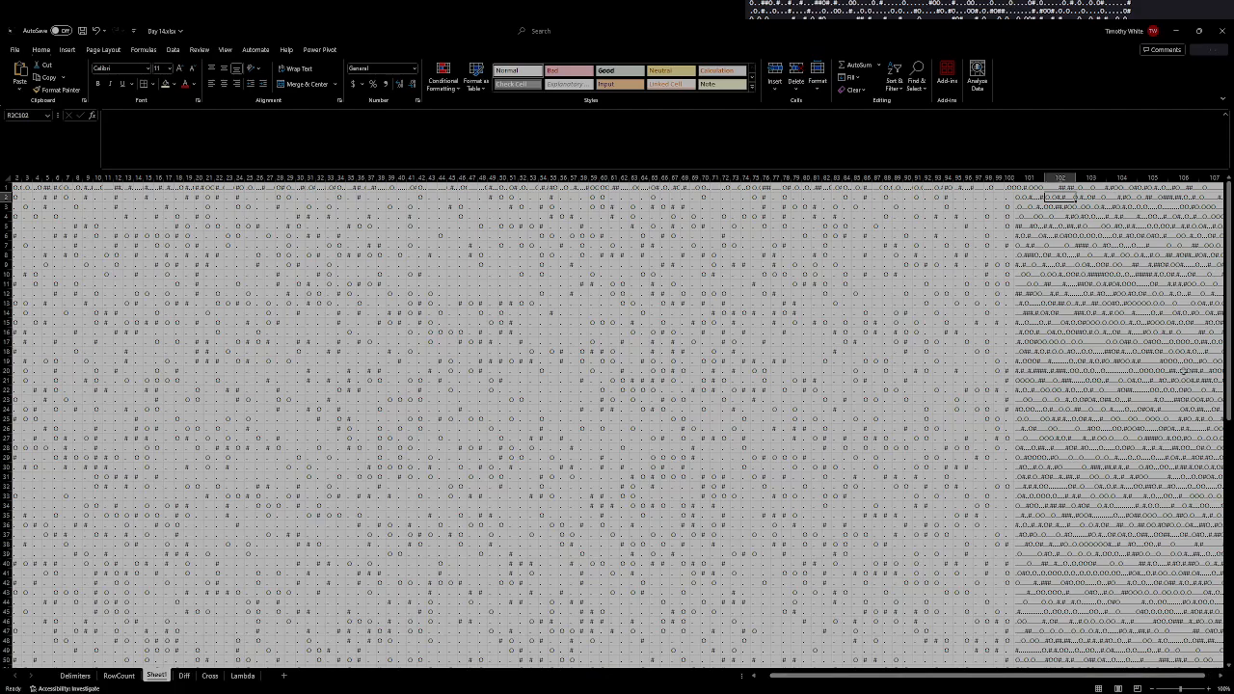
type("=REPLACE(\"")
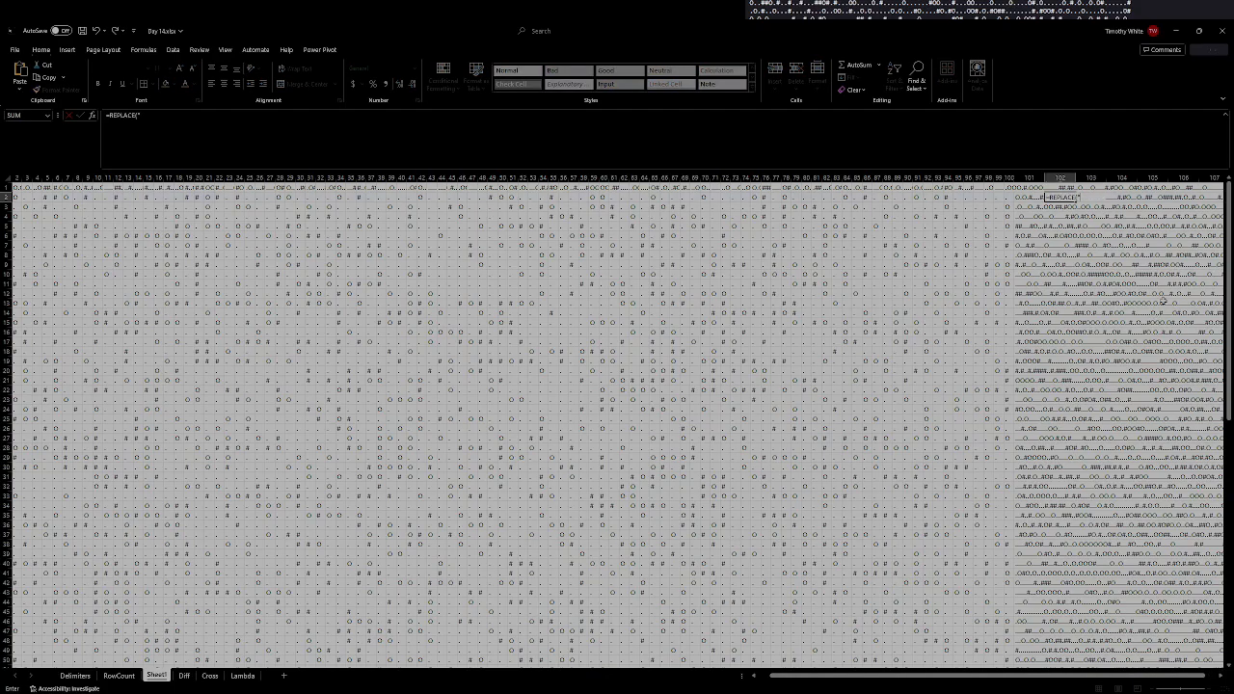
type("O.\"")
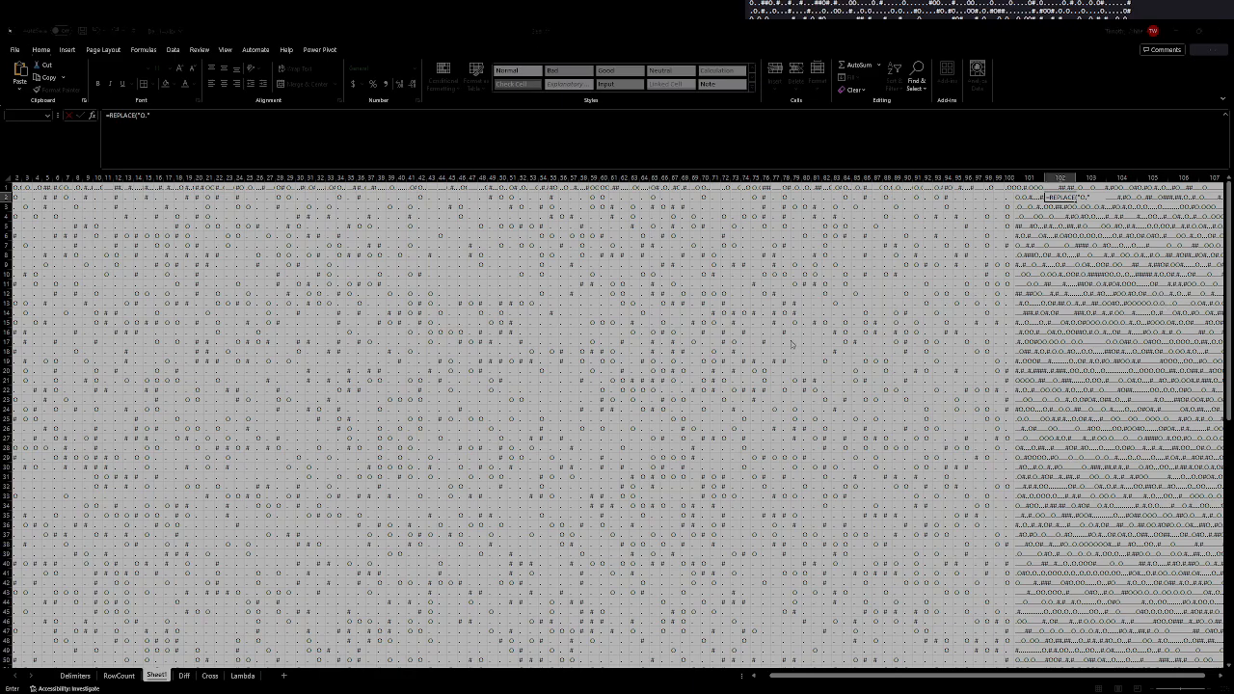
left_click(611, 396)
left_click(769, 152)
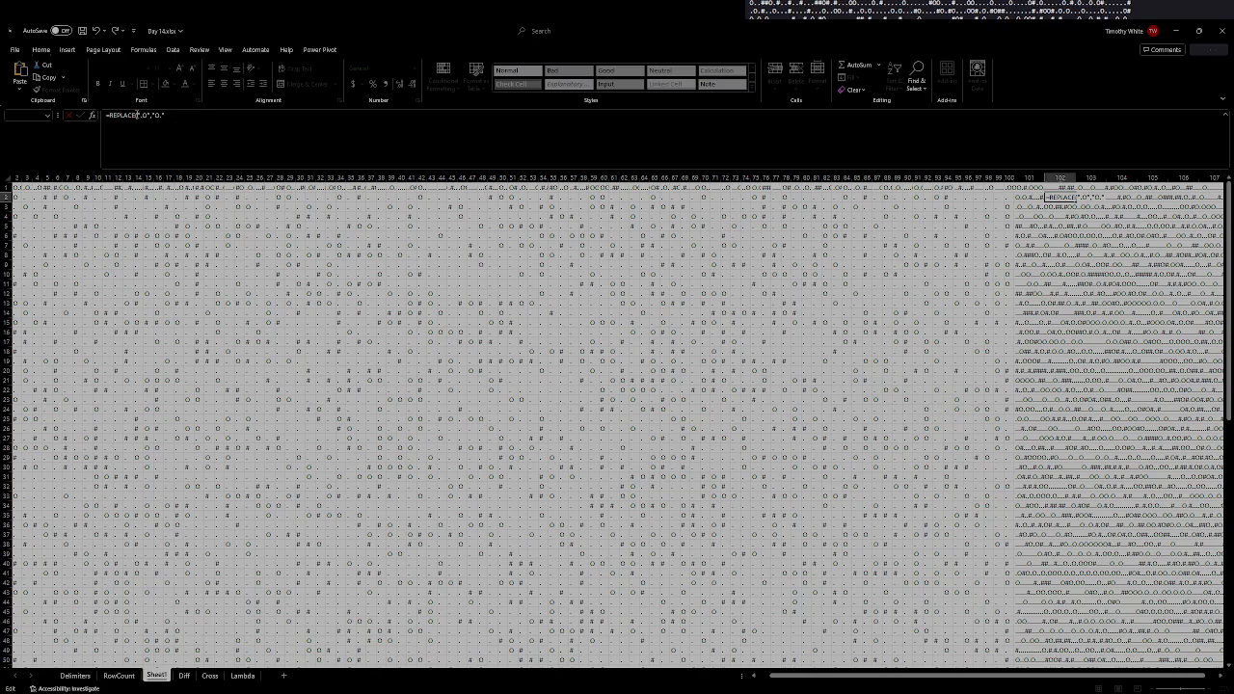
Change the function in R2C102 to SUBSTITUTE with RC[-1] as its text, completing =SUBSTITUTE(RC[-1],".O","O.")
double_click(133, 115)
type("SUBSTITUTE(")
key("BackSpace")
left_click(1028, 196)
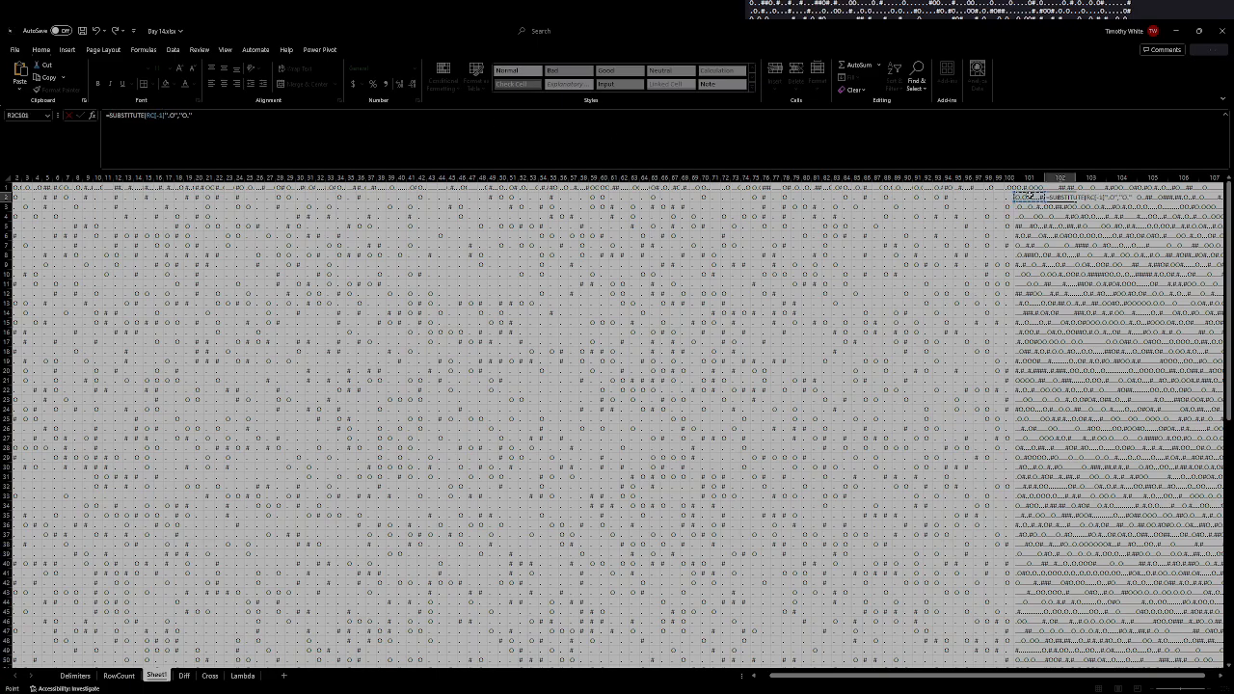
type(",")
key("BackSpace")
key("BackSpace")
type(",")
key("ctrl+Return")
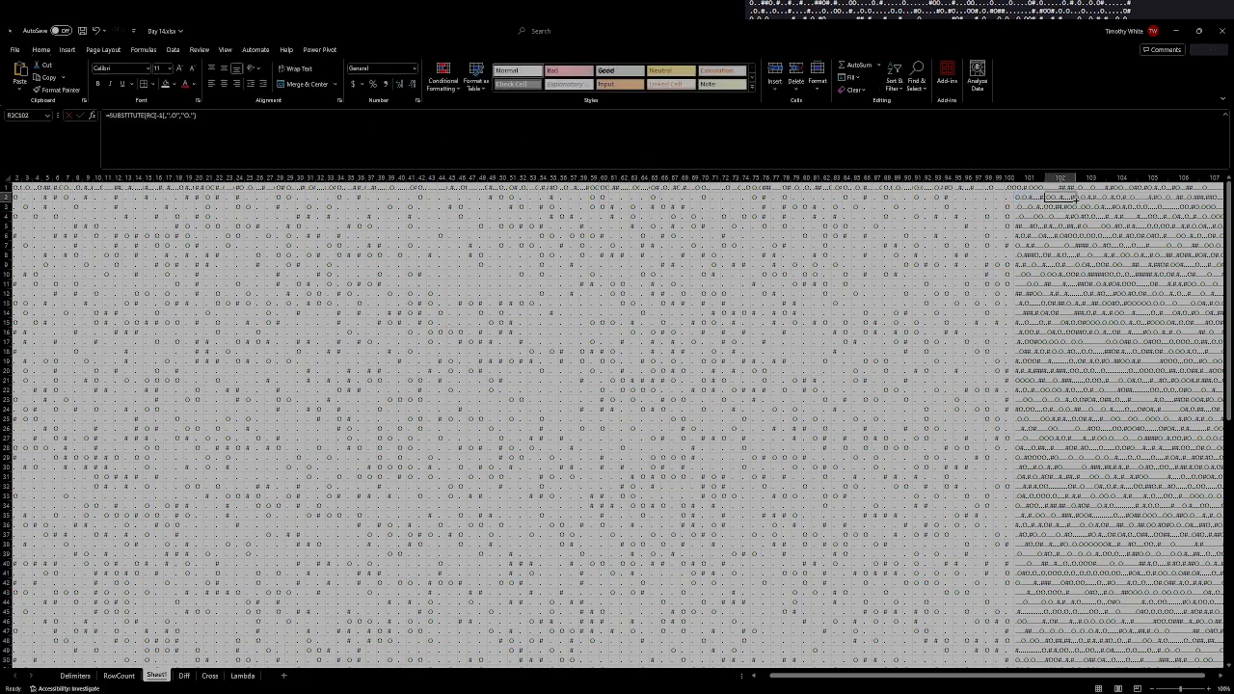
Fill the SUBSTITUTE formula from R2C102 down through row 101 and check the end of the column
double_click(1074, 199)
scroll(1072, 638, "down", 7)
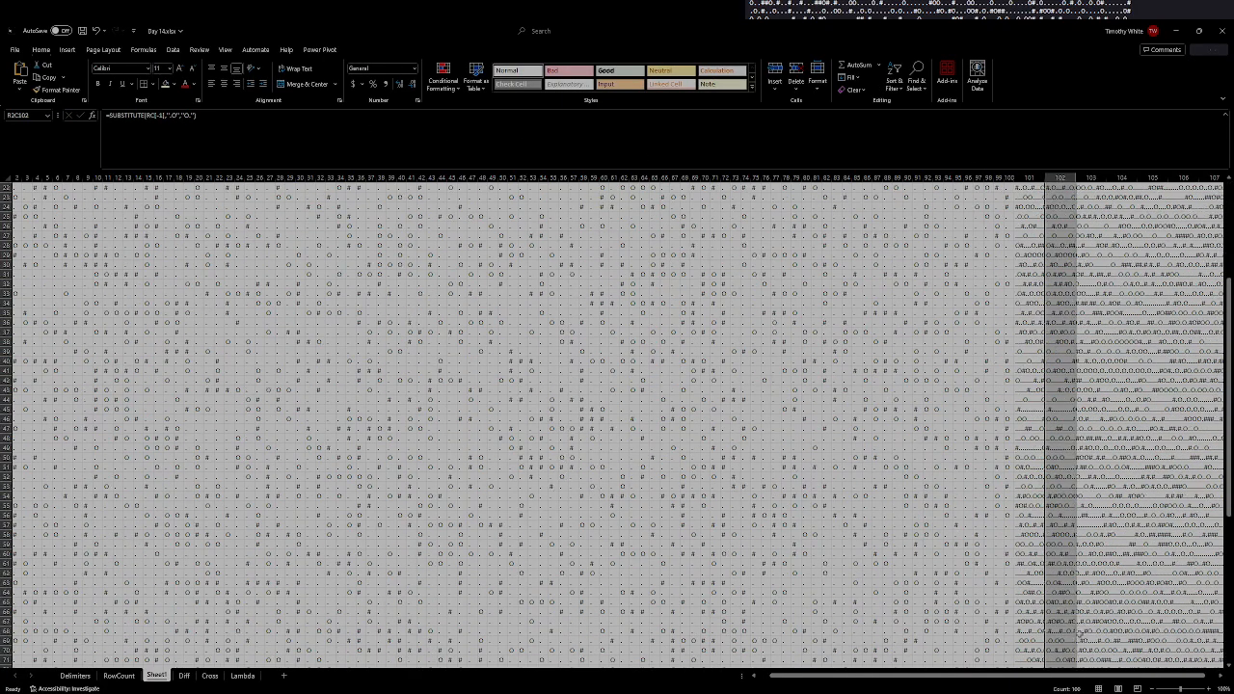
scroll(1074, 638, "down", 17)
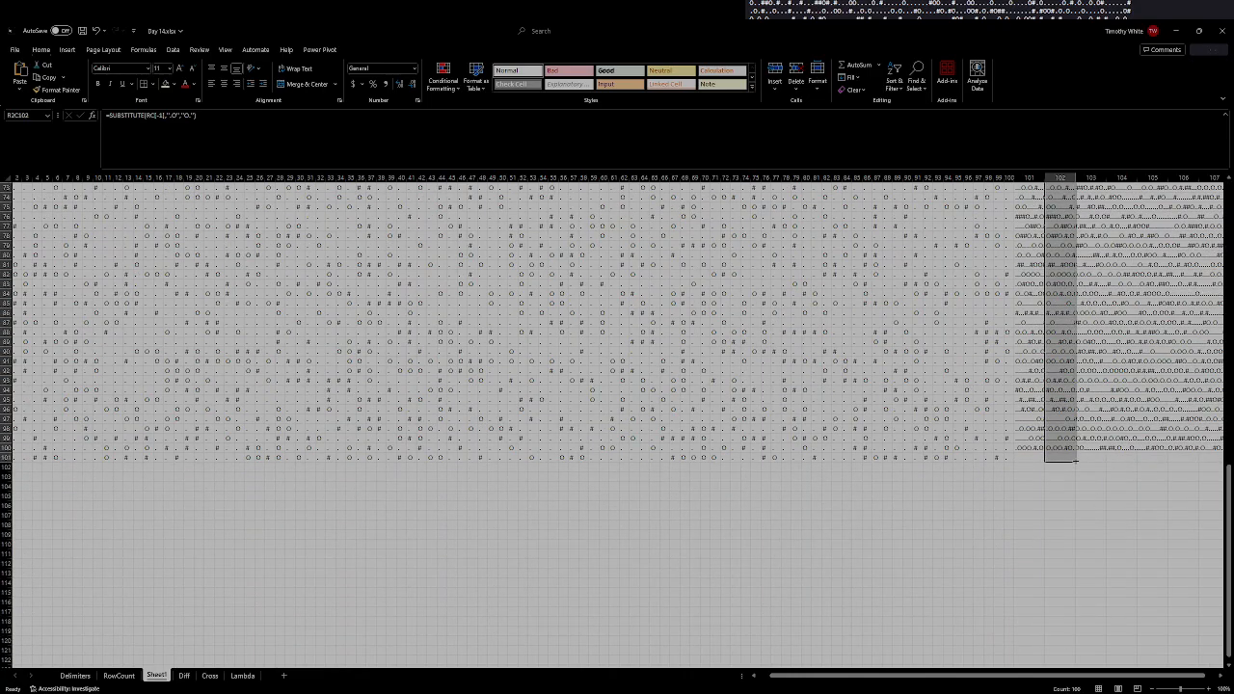
scroll(1075, 460, "up", 20)
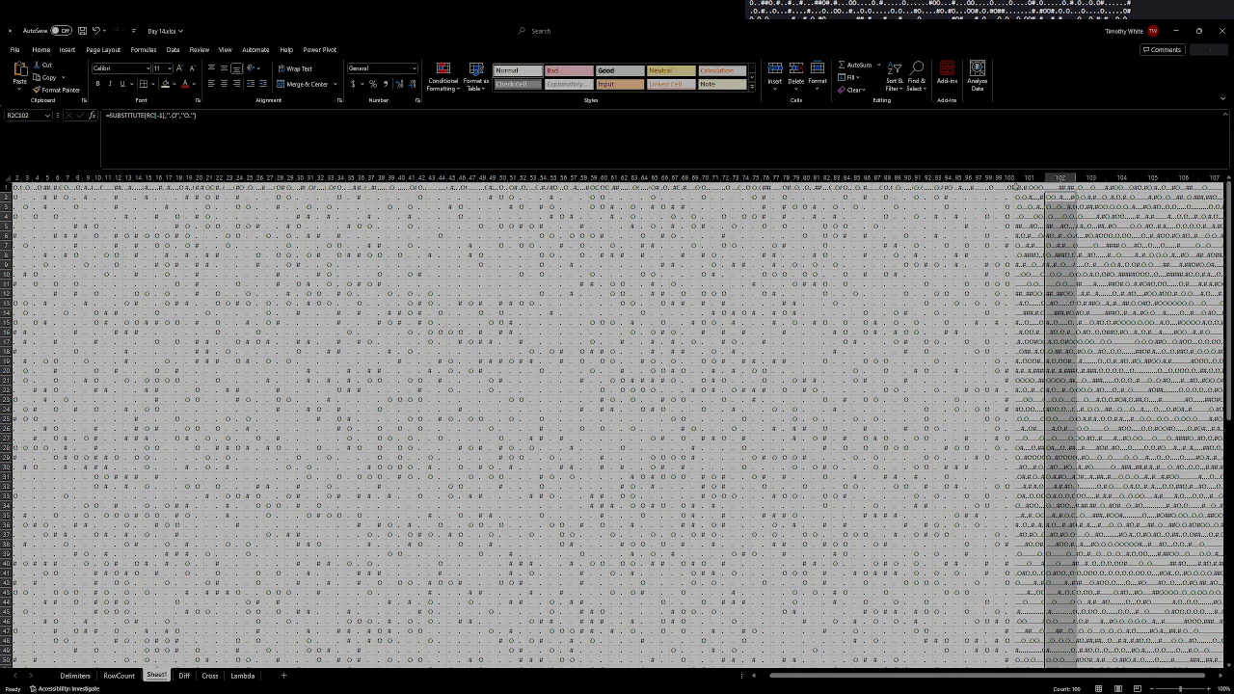
Check the CONCAT formula in R1C100 and the TRANSPOSE range in R2C101, and insert a new column before column 101
left_click(1010, 184)
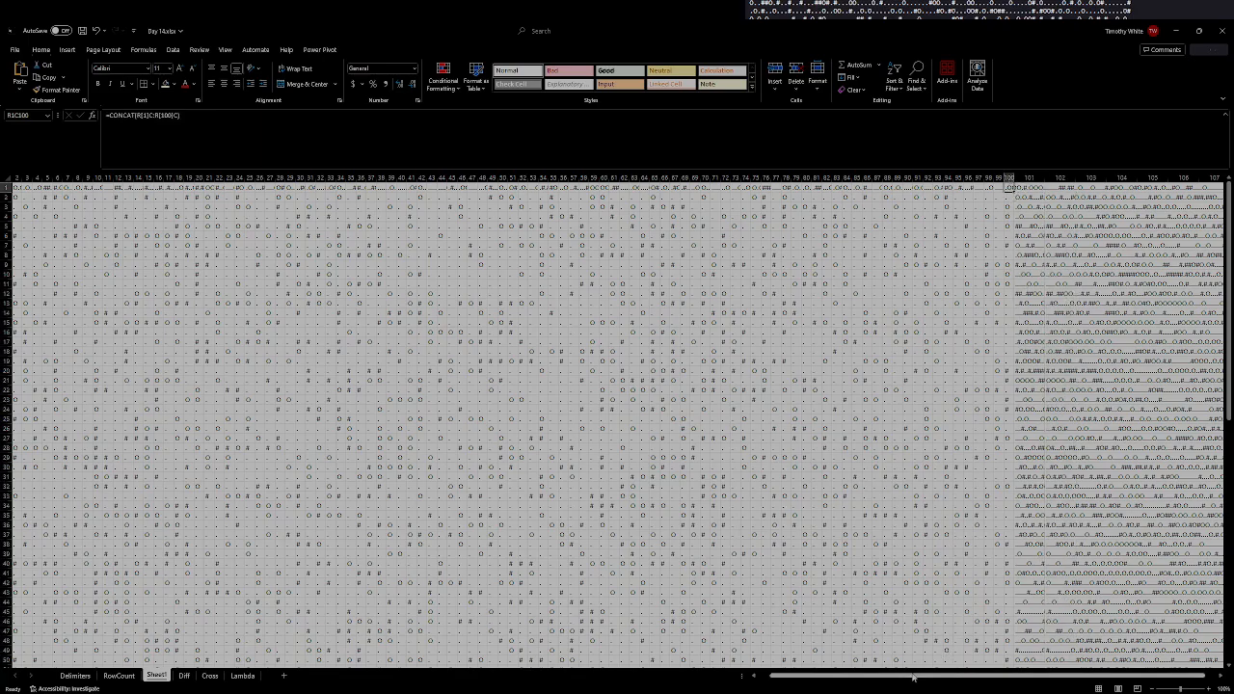
left_click_drag(914, 677, 763, 679)
left_click(1055, 197)
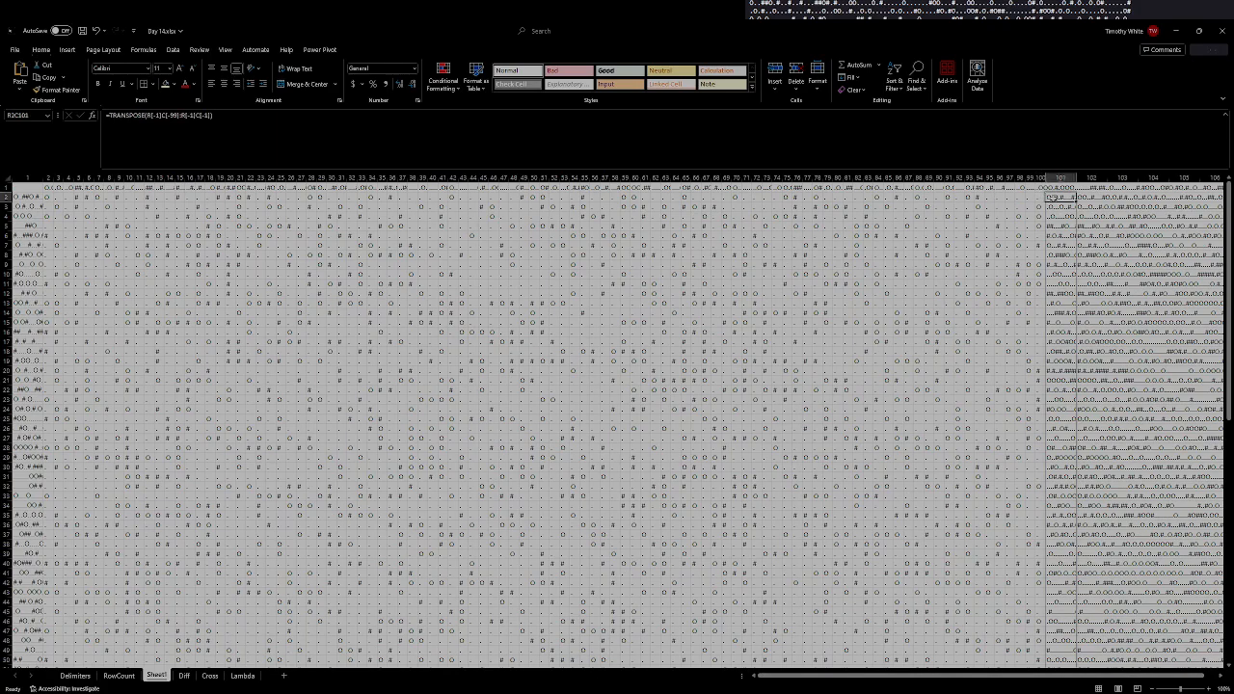
left_click(639, 125)
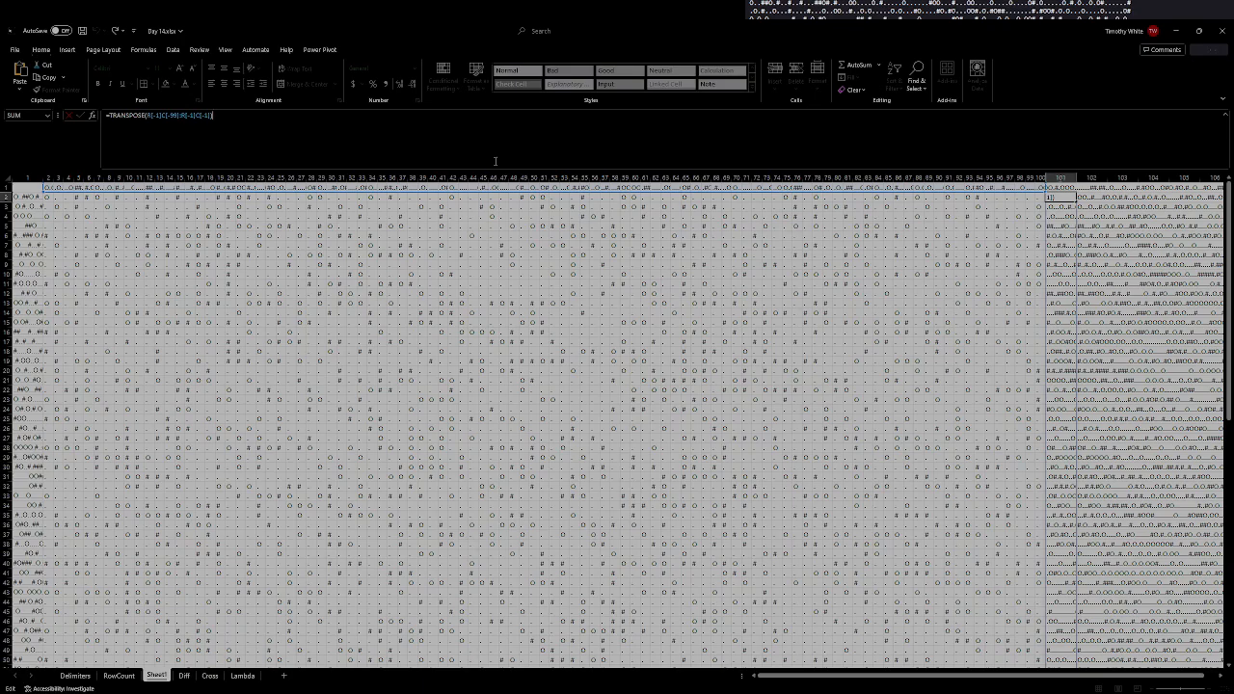
key("Escape")
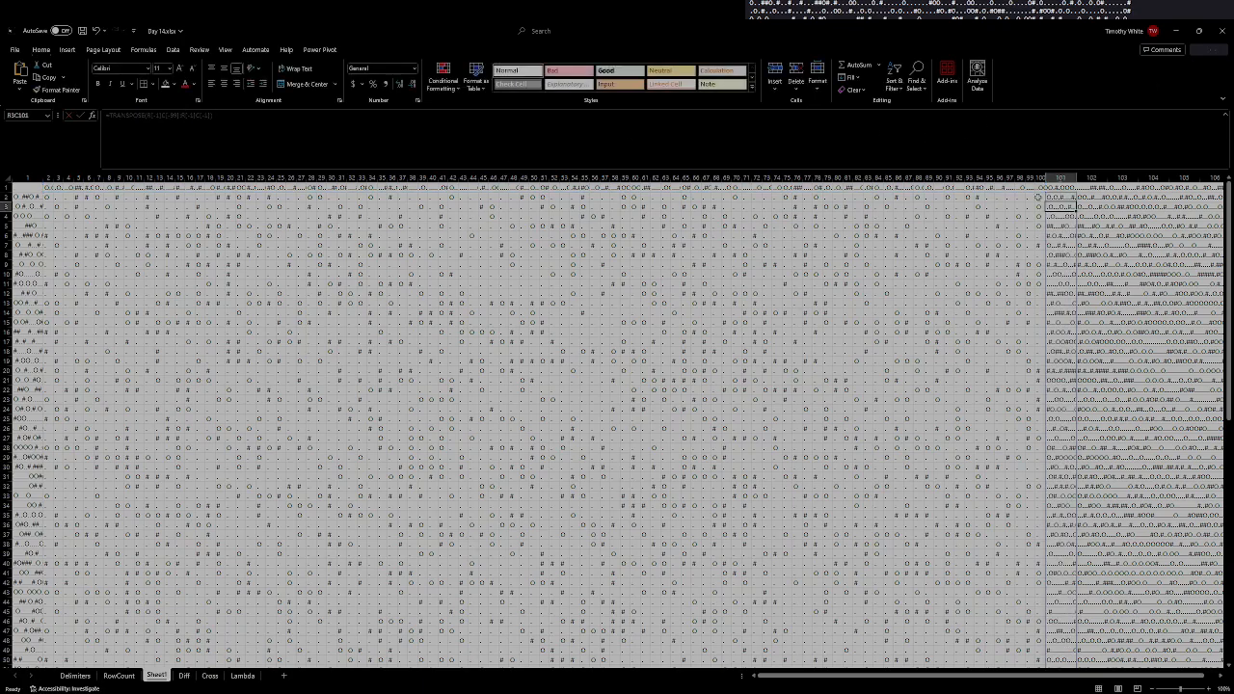
left_click(1065, 178)
right_click(1067, 180)
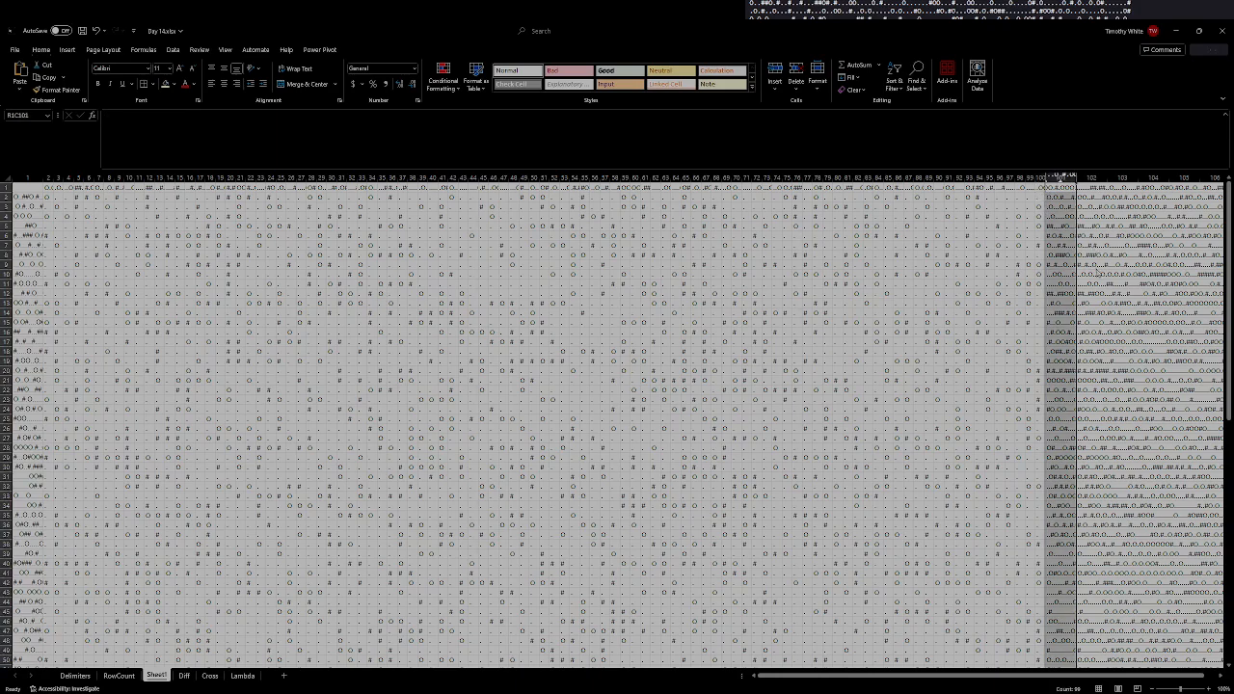
left_click(1097, 272)
Fill the MID formulas of column 100 into the new column 101 and down through row 101
left_click(1040, 197)
left_click_drag(1046, 202, 1046, 654)
scroll(1086, 366, "up", 13)
scroll(1086, 350, "up", 5)
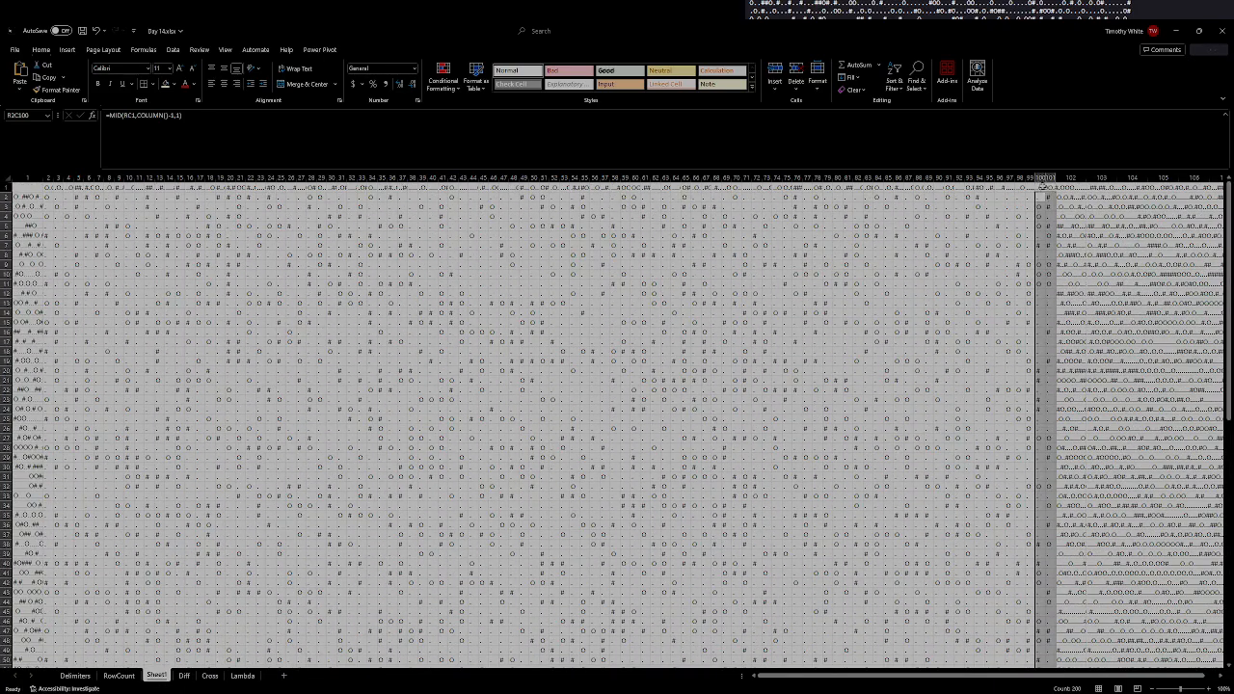
Extend the CONCAT formula into R1C101 and widen the TRANSPOSE range in R2C102 to include column 101
left_click(1046, 187)
left_click(1075, 197)
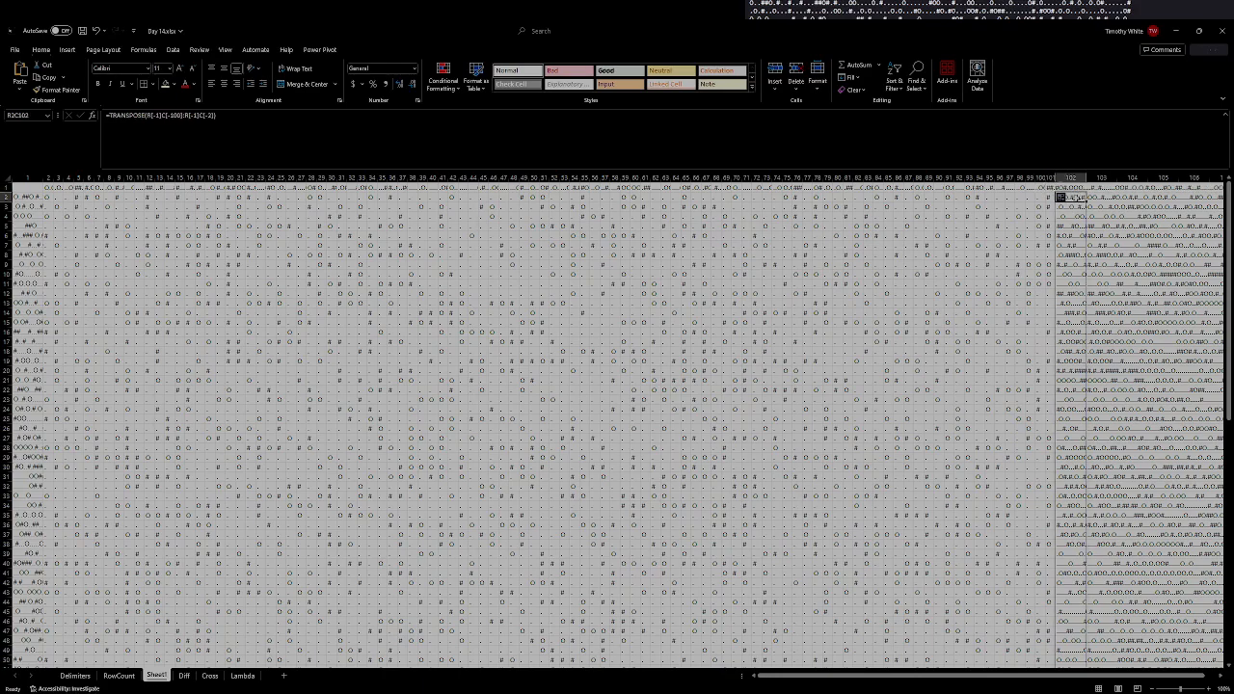
left_click(633, 166)
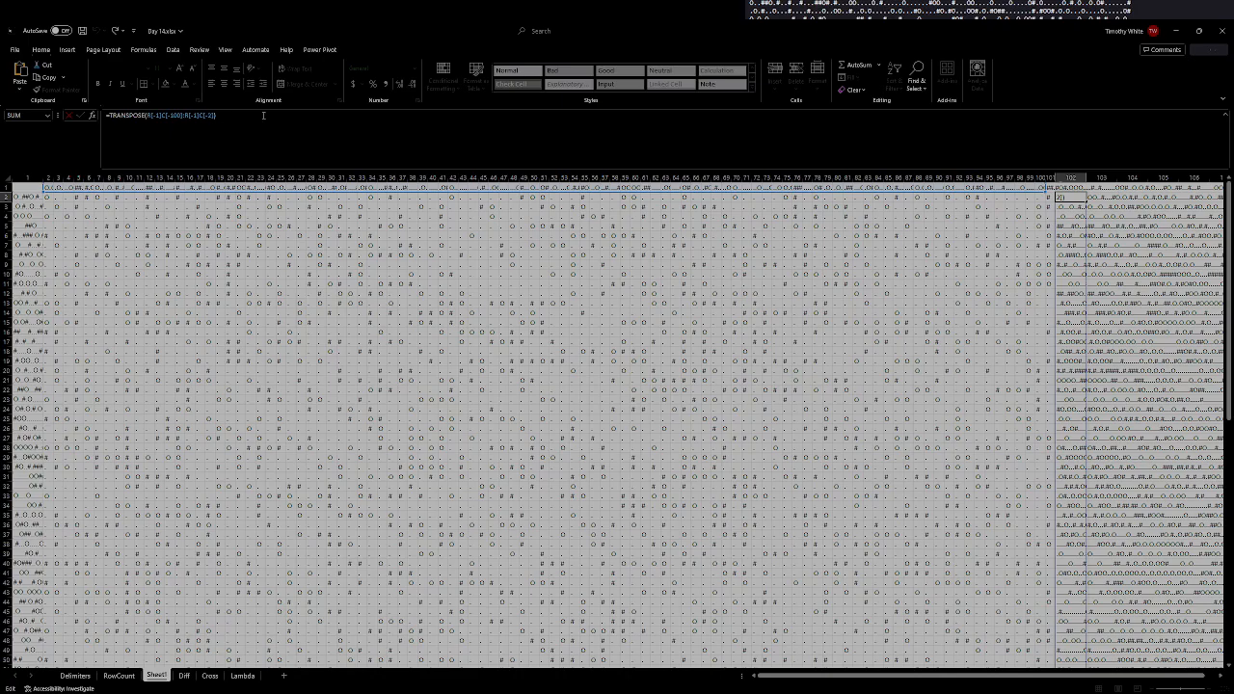
key("Return")
Select the SUBSTITUTE formulas in column 103 from row 2 to 101 and fill them across through column 133
scroll(1089, 338, "down", 20)
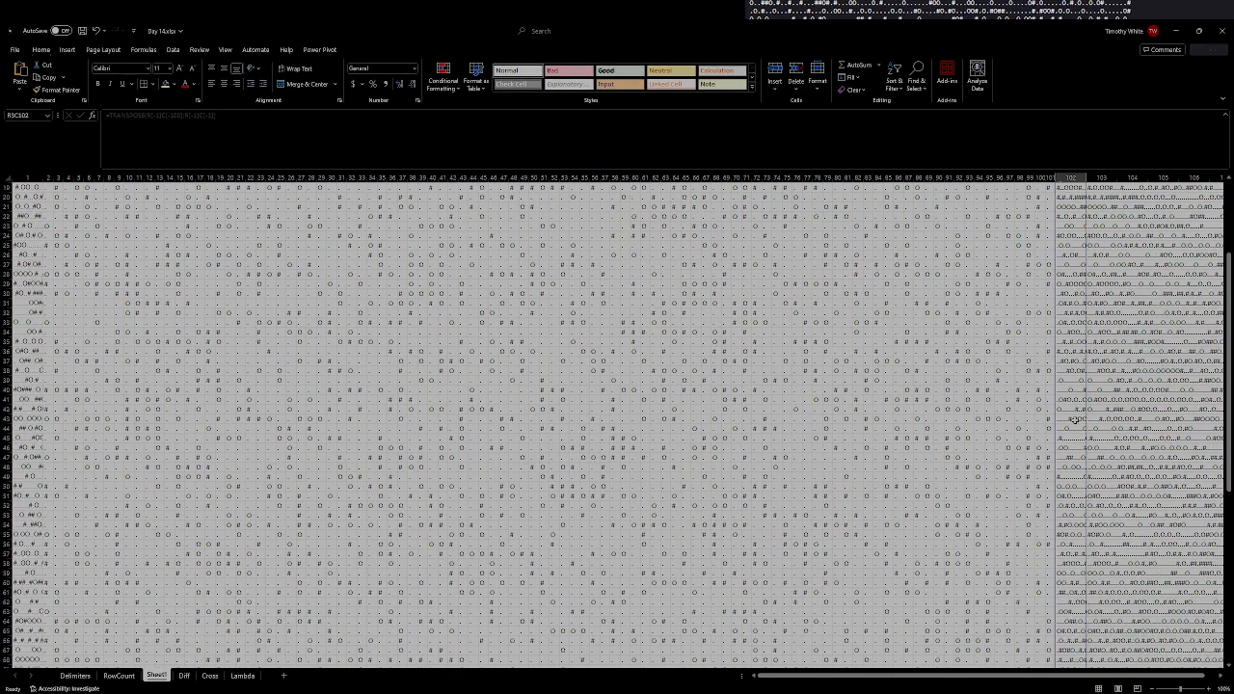
left_click(1106, 485)
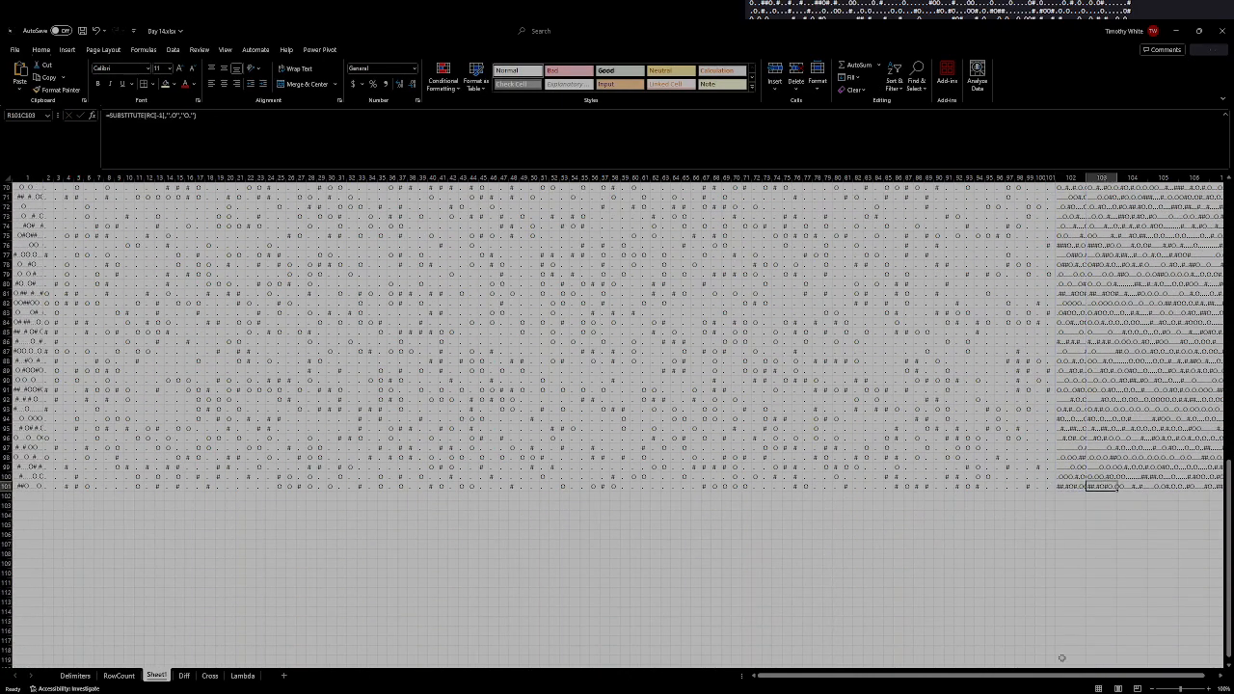
left_click_drag(1047, 678, 1176, 679)
scroll(1060, 197, "up", 6)
scroll(1065, 207, "up", 17)
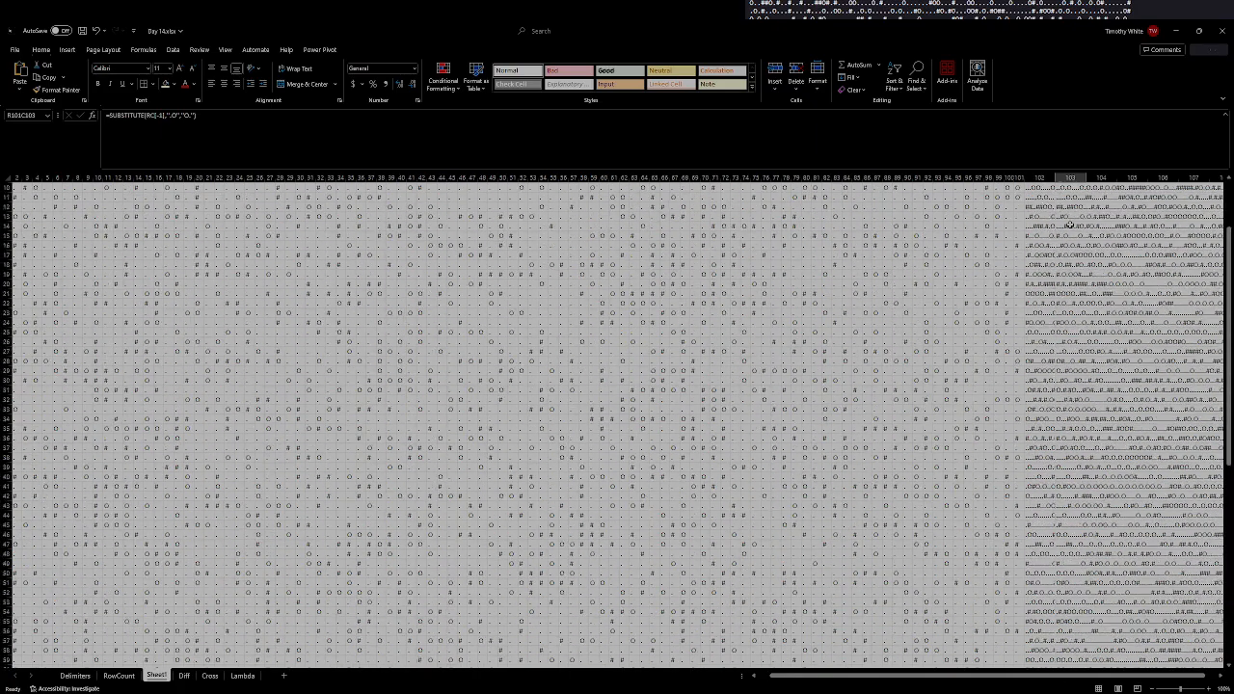
left_click(1066, 198, "shift")
scroll(1086, 488, "down", 7)
scroll(1087, 487, "down", 14)
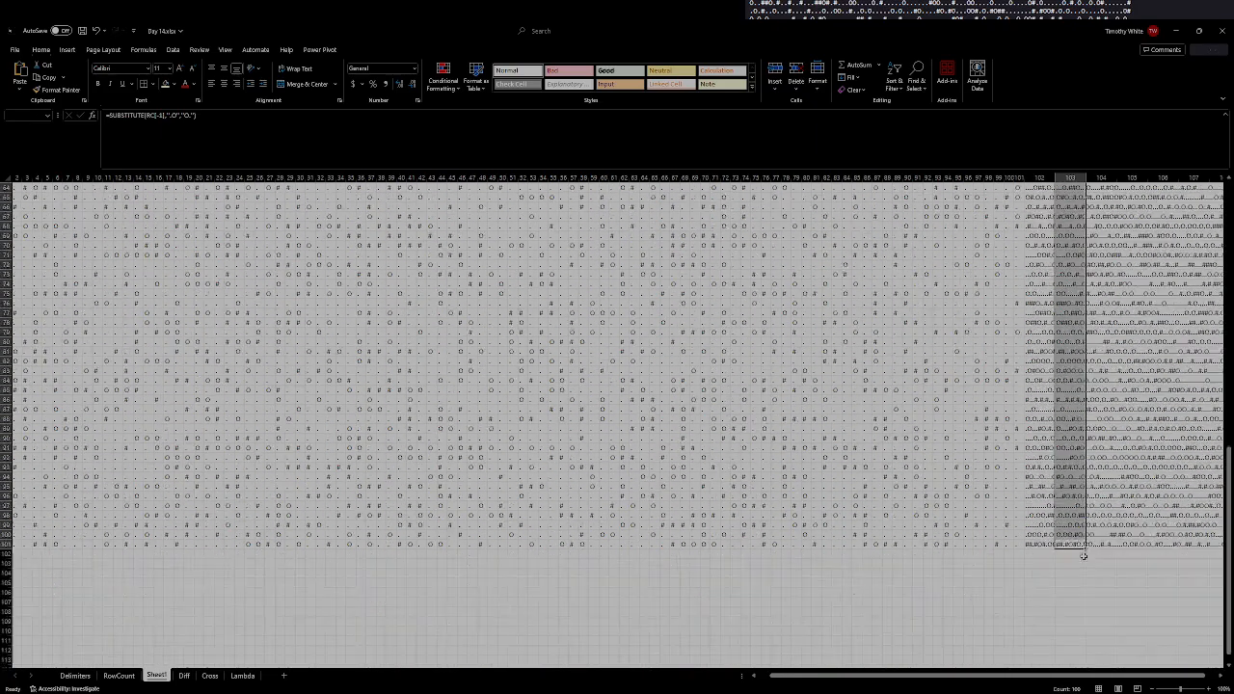
left_click_drag(1087, 548, 1061, 549)
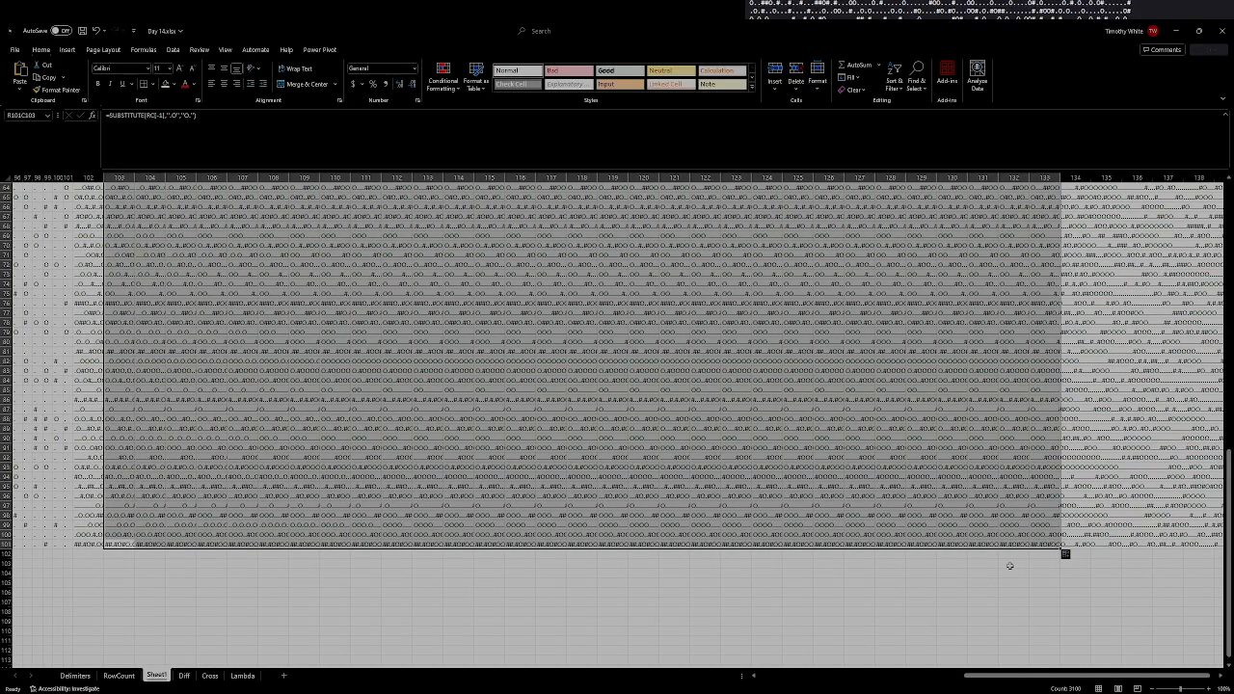
Enter a formula in R2C134 that compares the strings in columns 132 and 133 of the same row, =RC[-2]=RC[-1]
scroll(1009, 565, "up", 20)
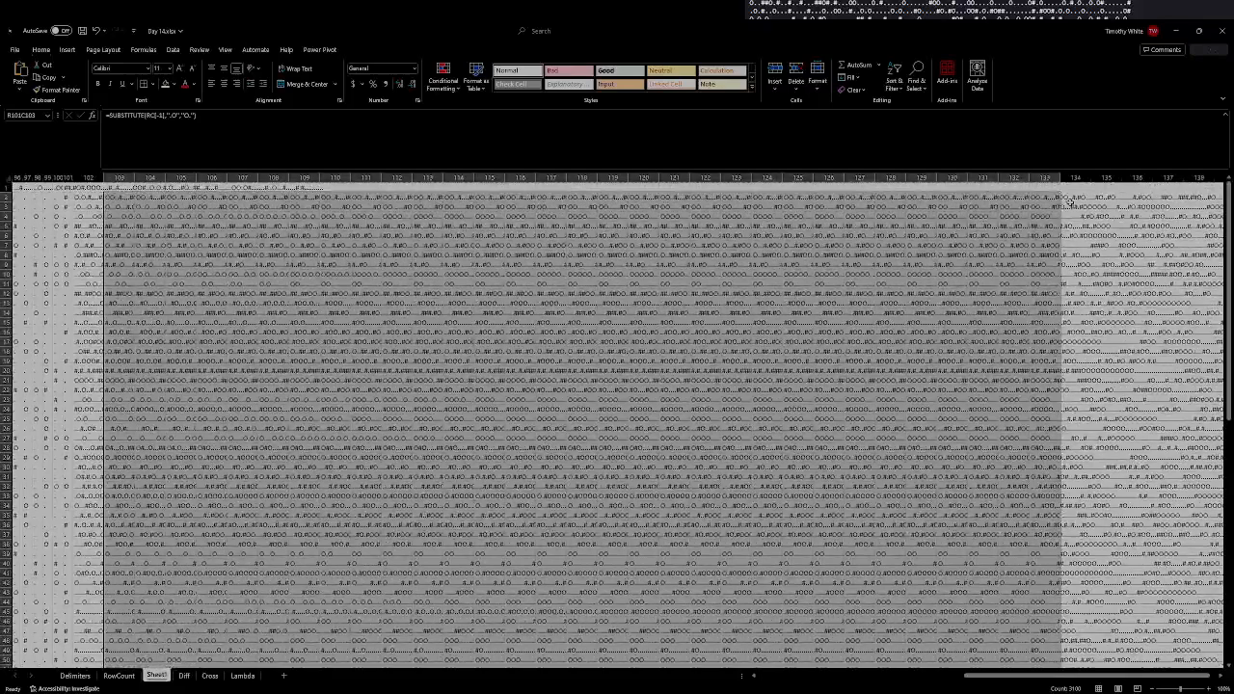
left_click(1073, 197)
type("=")
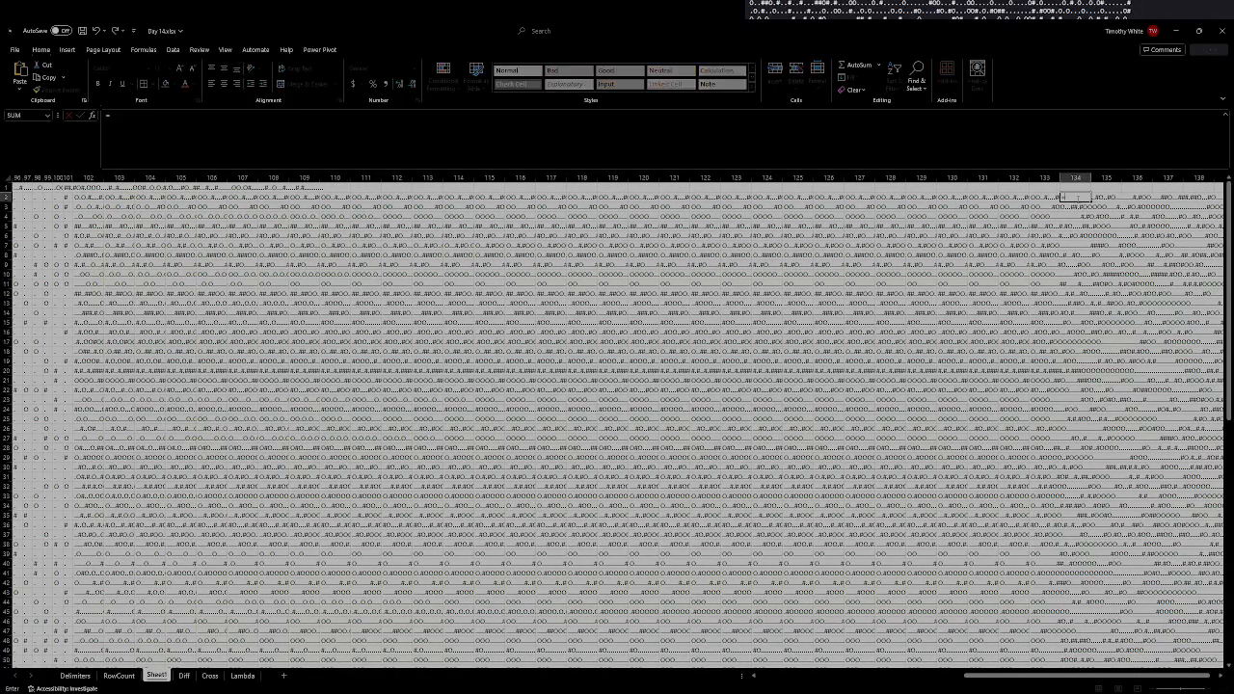
left_click(1014, 197)
type("+")
left_click(1045, 198)
key("Return")
Fill the comparison formula down column 134 through row 101 and check the results in every row
left_click(1070, 197)
double_click(1090, 202)
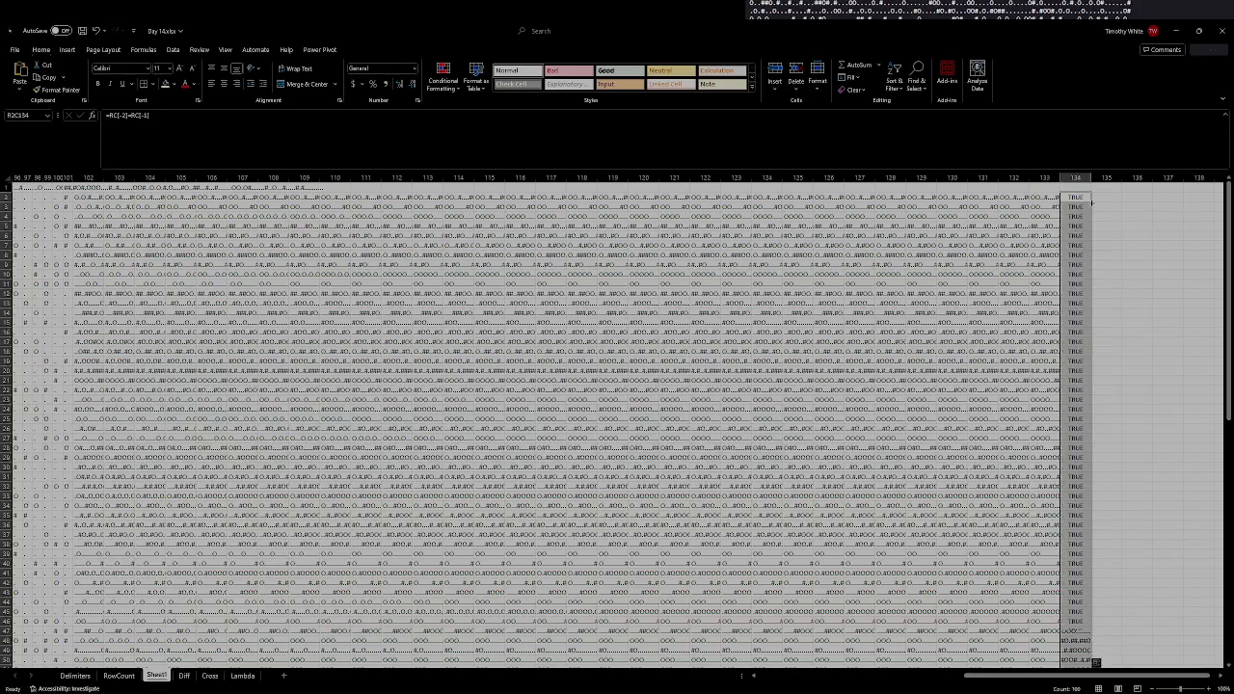
scroll(1095, 349, "down", 7)
scroll(1095, 349, "up", 7)
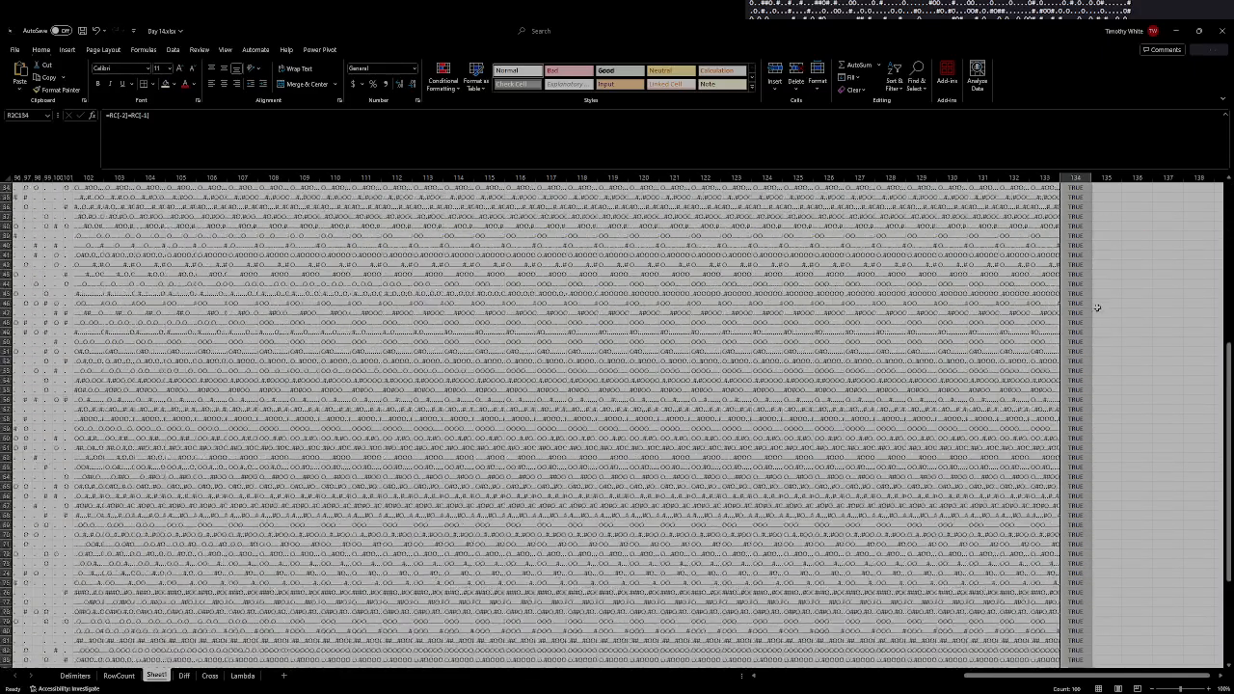
left_click(1109, 197)
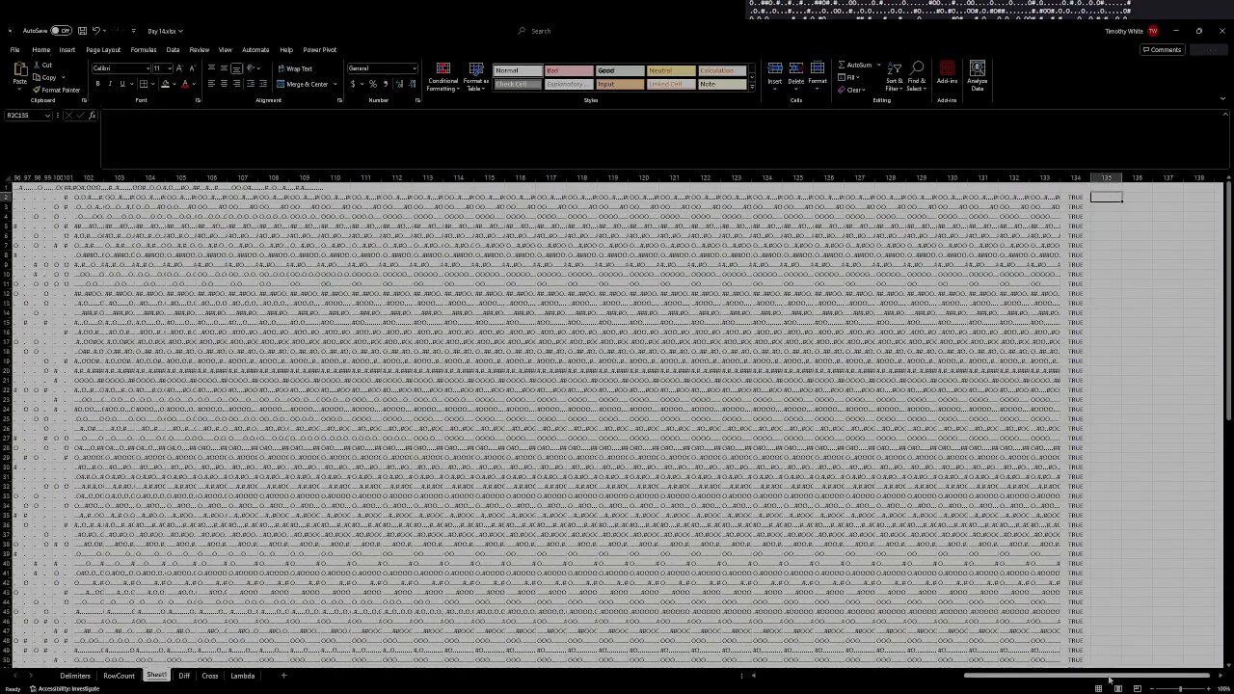
left_click_drag(1066, 680, 859, 681)
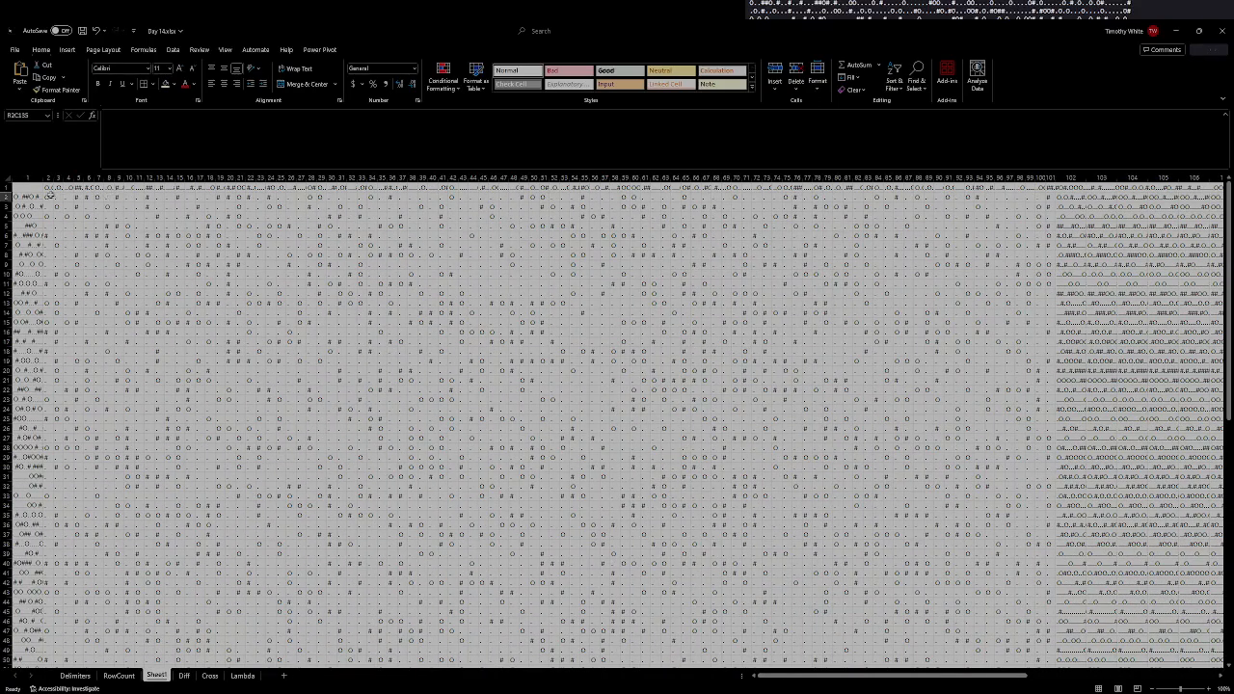
left_click(50, 197)
key("ctrl+c")
left_click_drag(868, 677, 1053, 676)
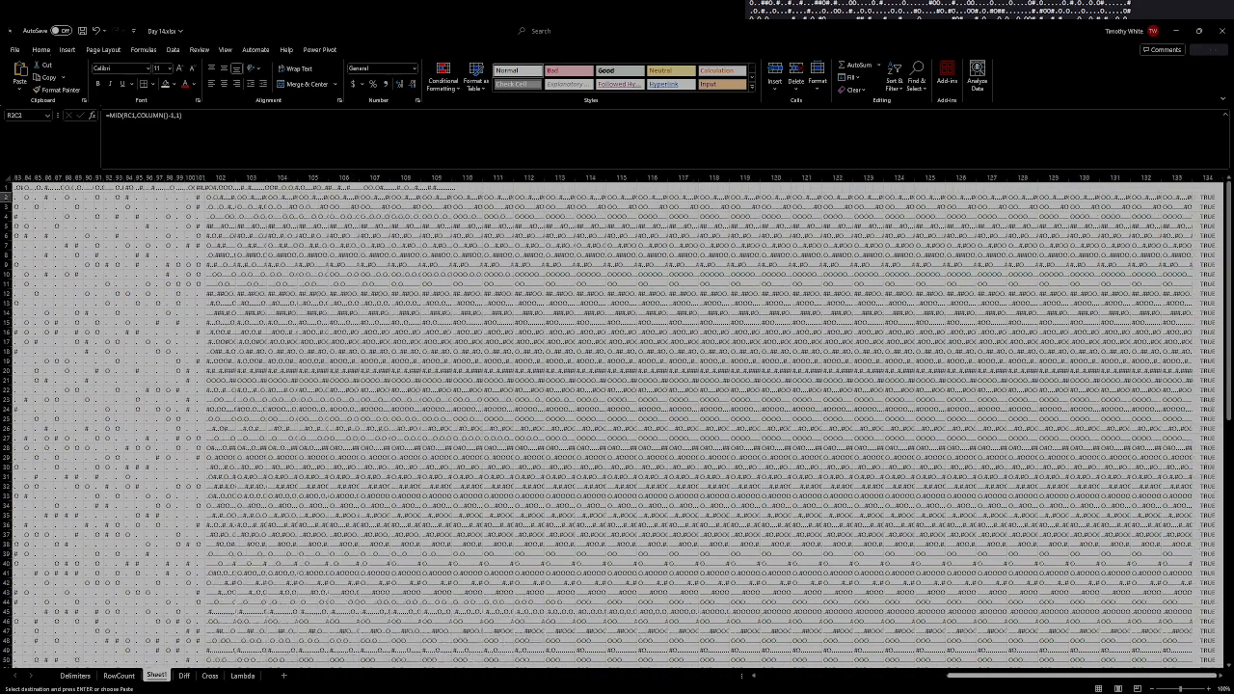
left_click(1215, 197)
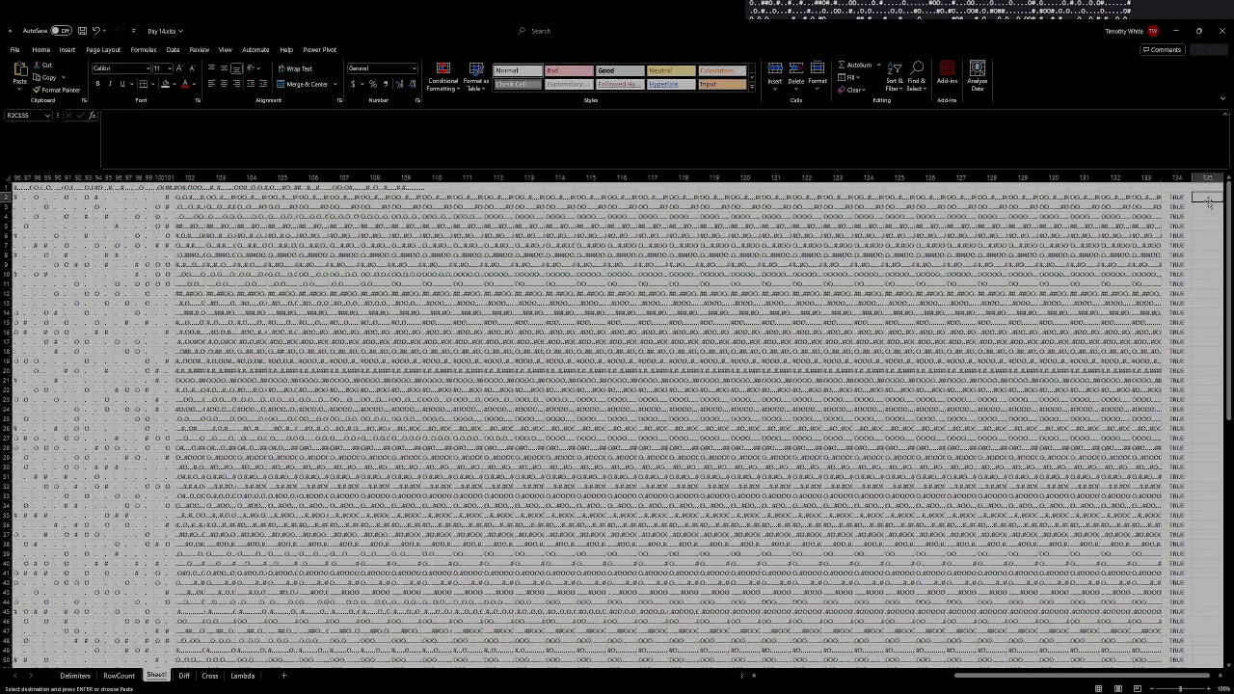
left_click(202, 128)
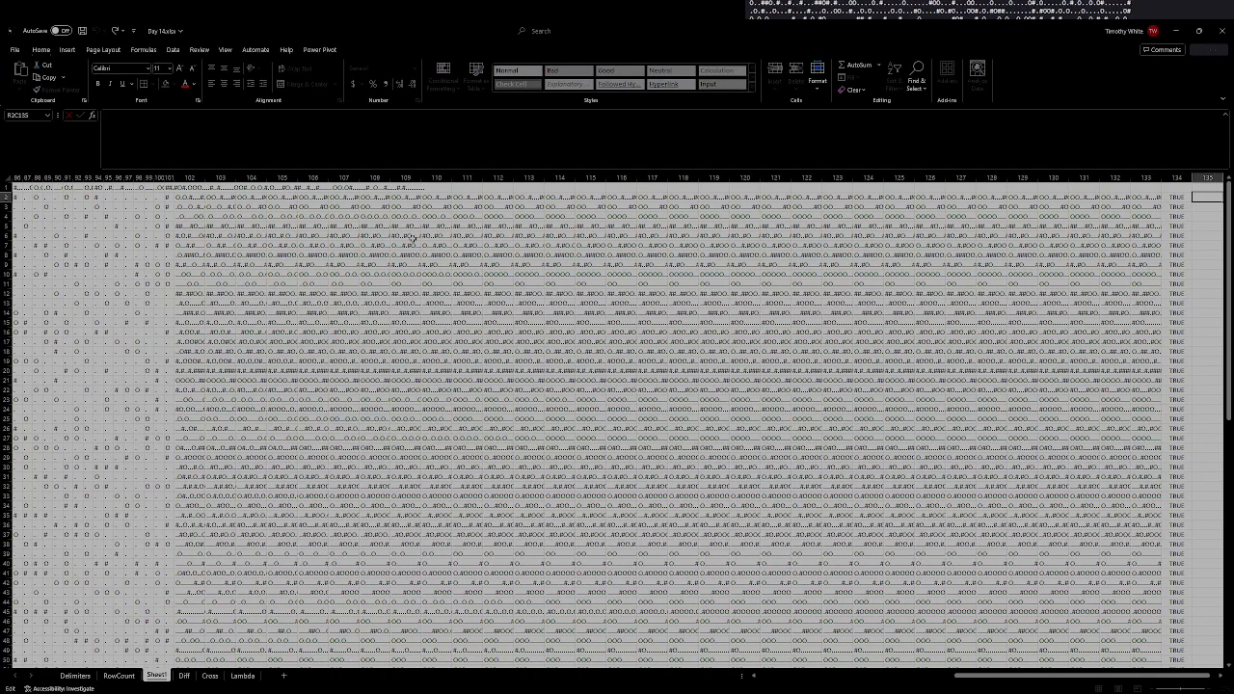
left_click(412, 238)
Copy the text of the MID formula in R2C101 and paste it into R2C135
left_click(168, 197)
left_click_drag(240, 115, 104, 114)
key("ctrl+c")
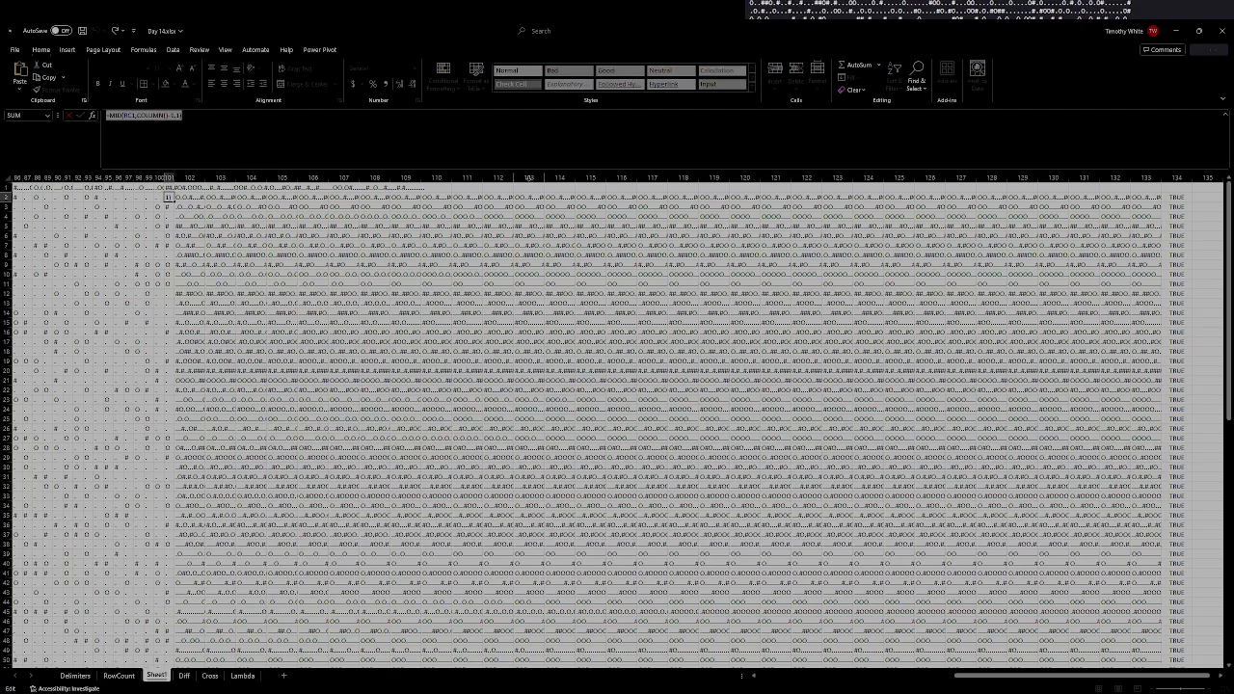
key("Escape")
left_click(1202, 195)
left_click(897, 125)
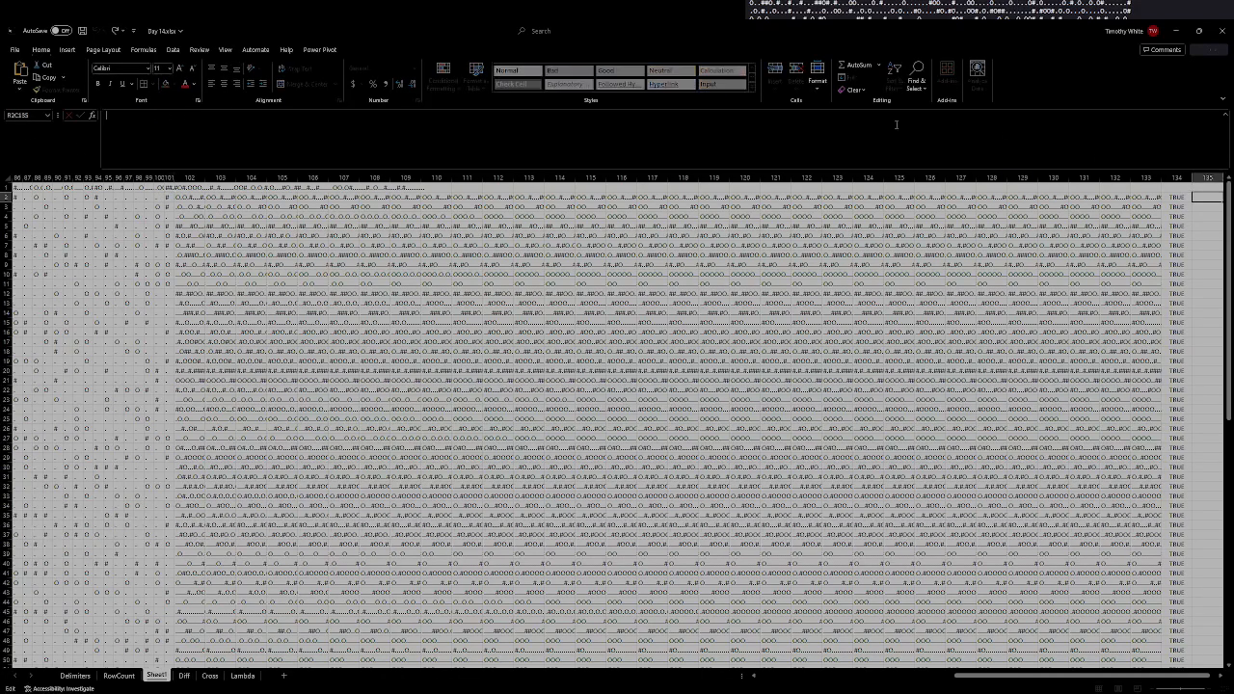
key("ctrl+v")
Adapt the formula in R2C135 to =MID(RC133,COLUMN()-134,1)
left_click(152, 117)
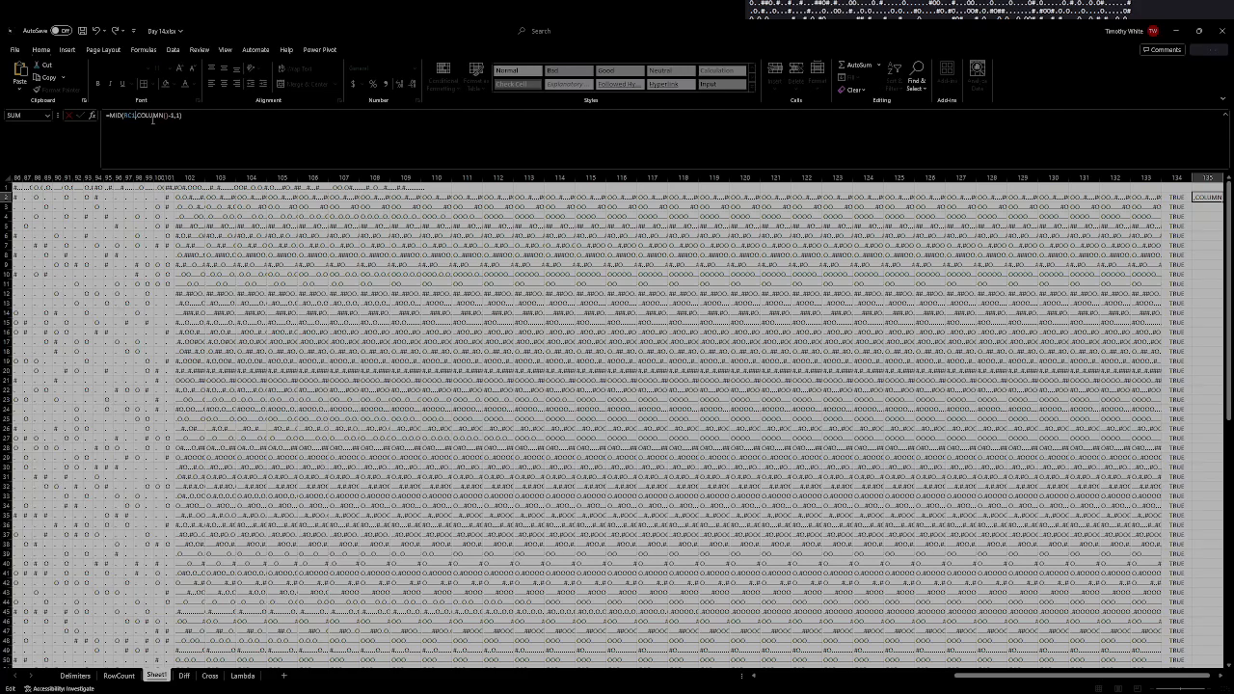
type("33")
left_click(183, 116)
type("34")
key("ctrl+Return")
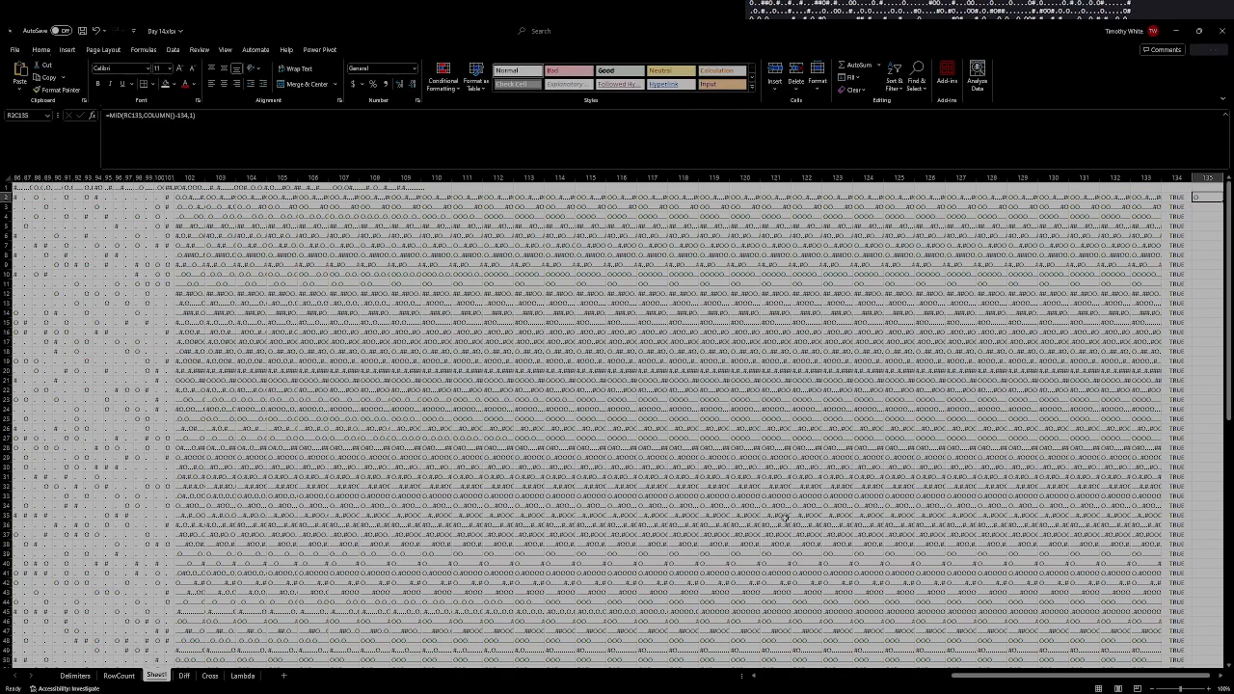
Fill the MID formula in R2C135 across row 2 to column 234
left_click_drag(1010, 677, 1028, 680)
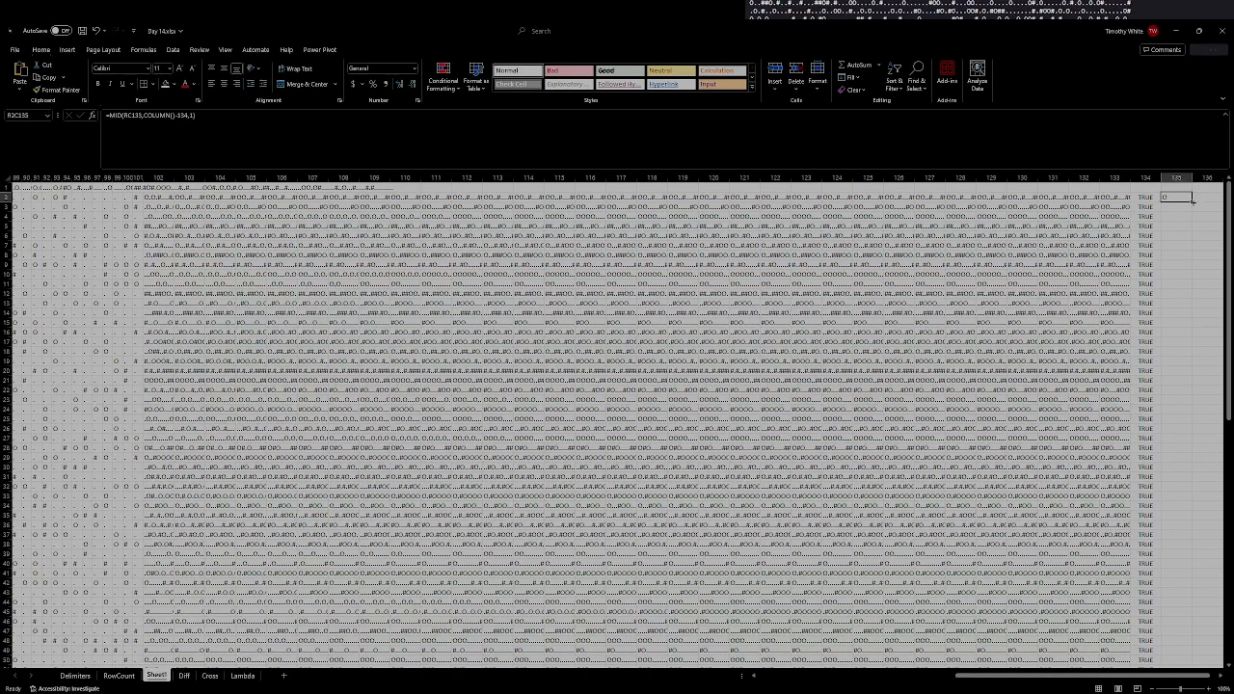
left_click_drag(1192, 201, 897, 236)
left_click(850, 201)
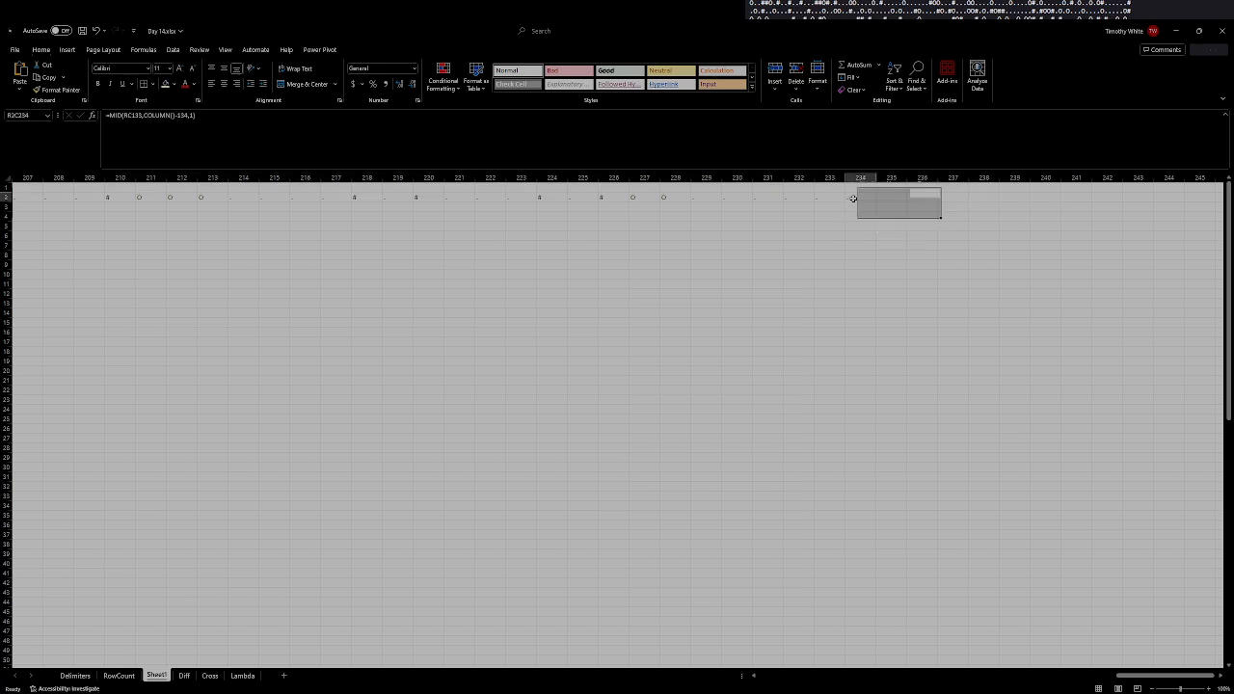
Select the MID formulas in row 2 from column 135 to 234 and fill them down through row 101
left_click_drag(1128, 679, 907, 678)
left_click(510, 202)
key("ctrl+shift+Right")
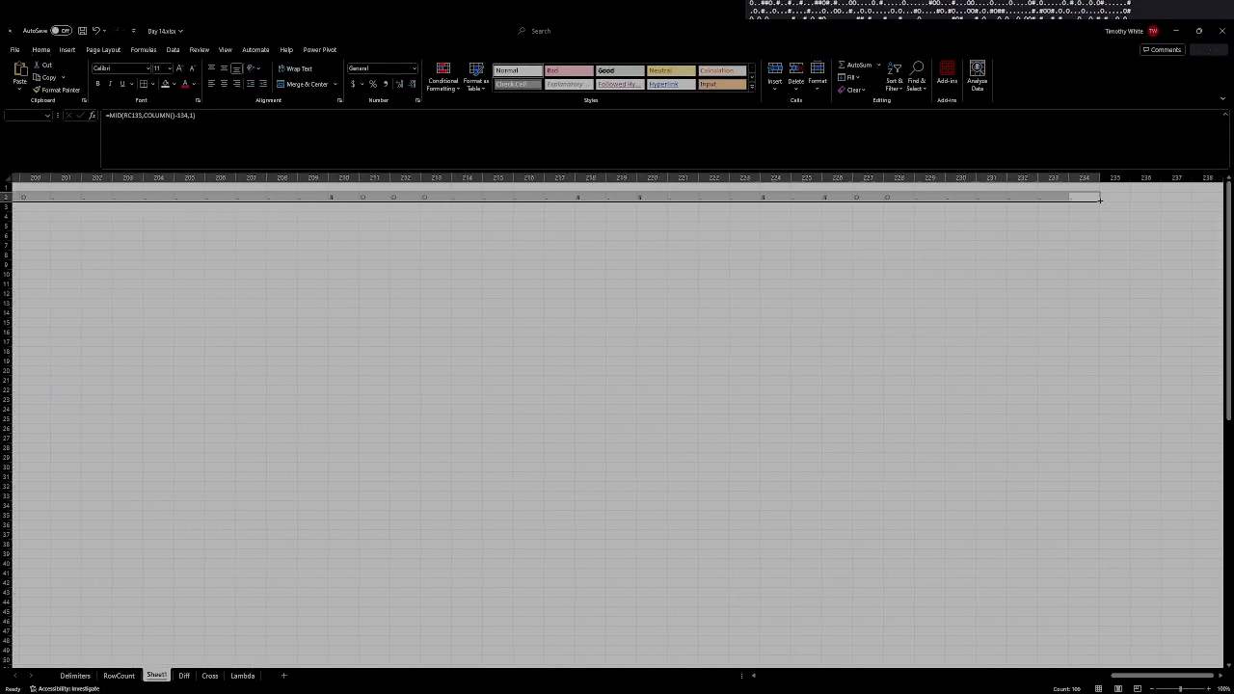
double_click(1100, 199)
Select columns 135 through 234 and narrow them all to fit single characters
left_click(1083, 178)
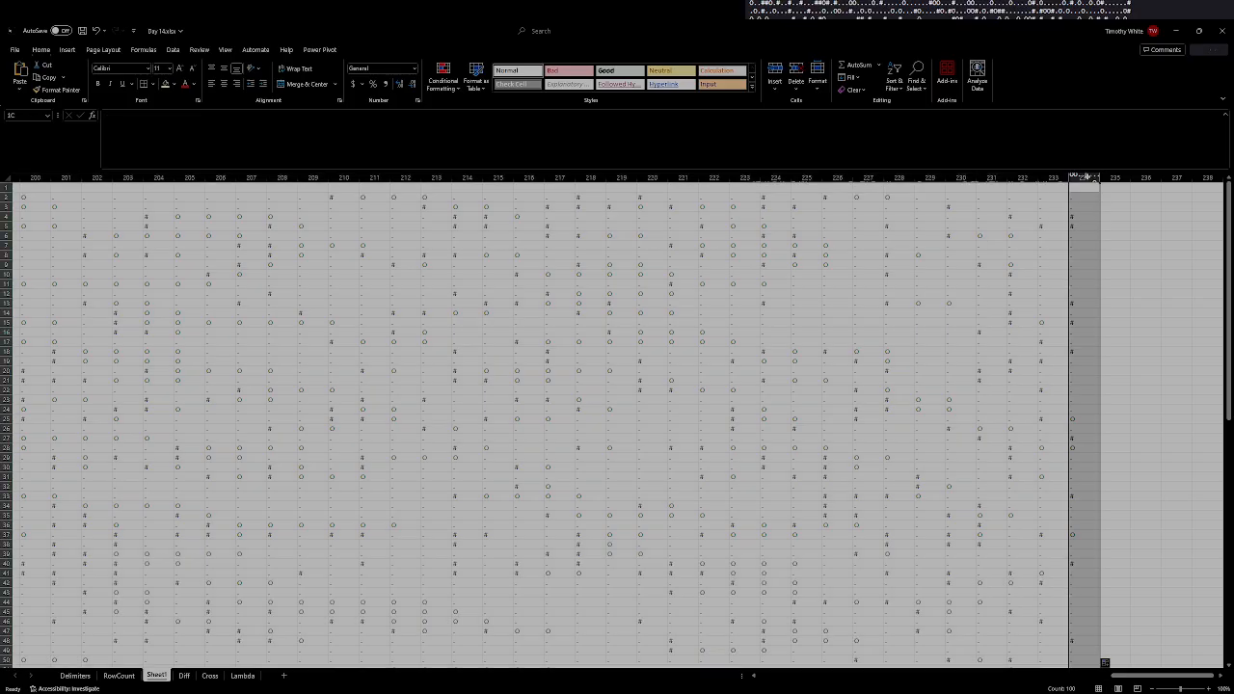
left_click_drag(1152, 677, 922, 675)
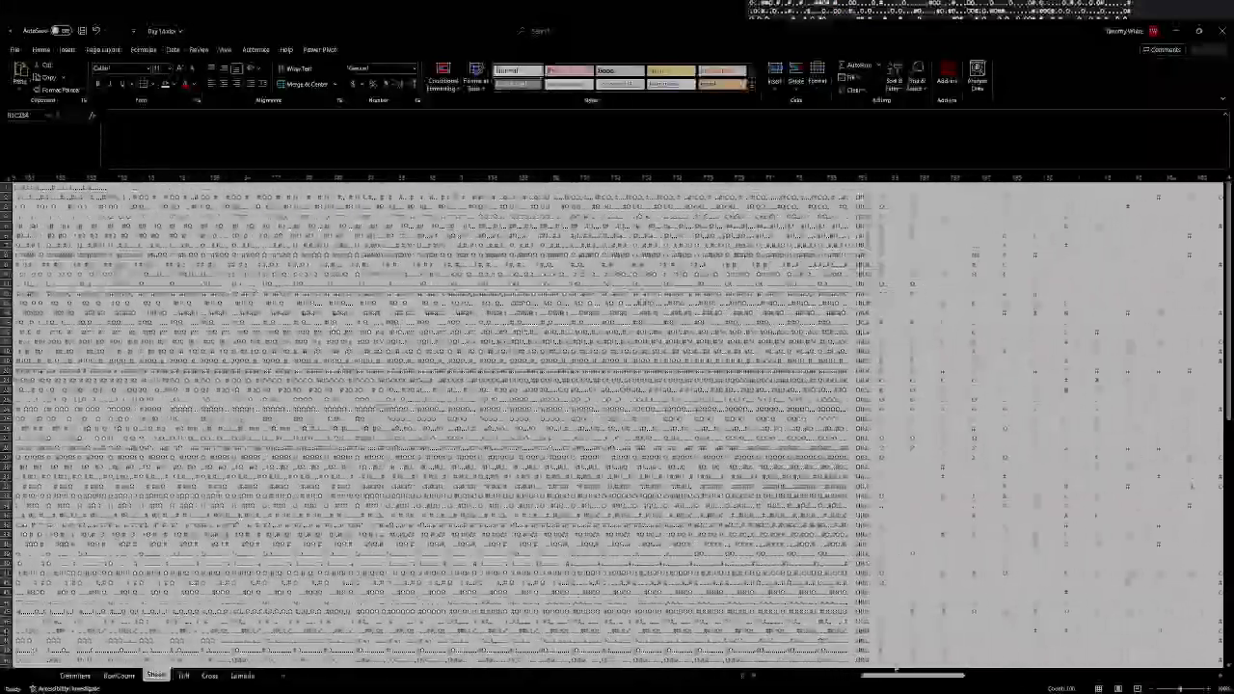
left_click(596, 177, "shift")
left_click_drag(609, 177, 590, 180)
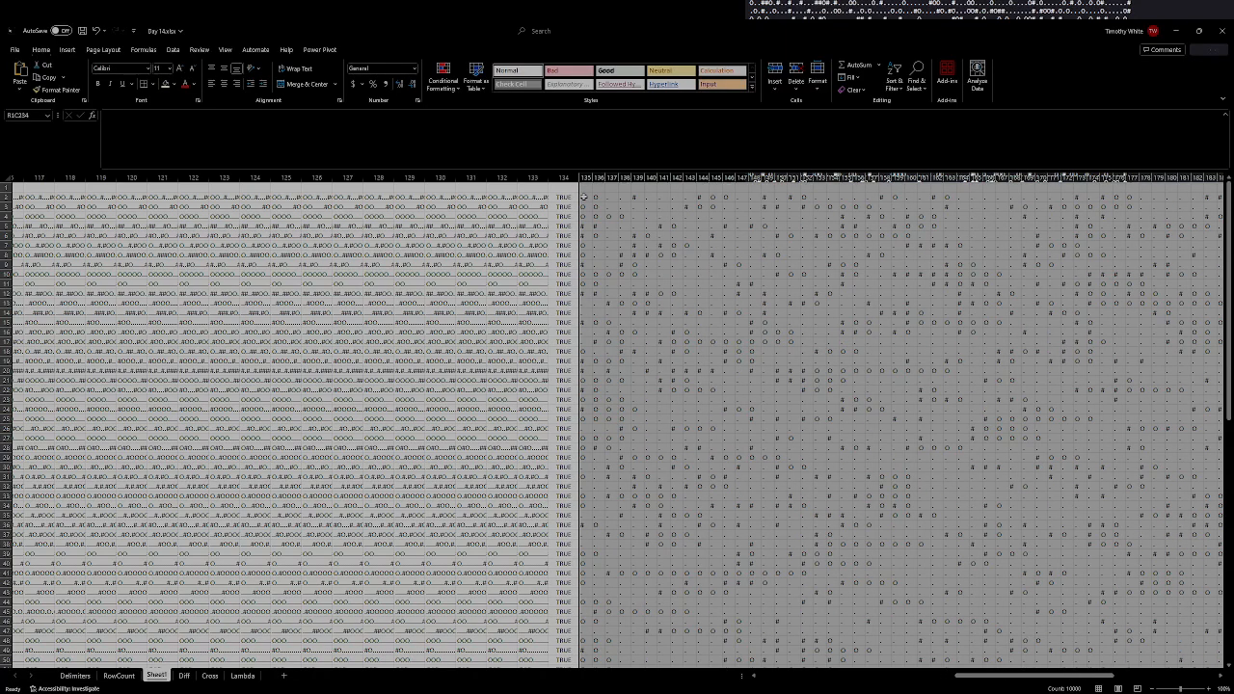
Change the formula in R2C135 to =IF(MID(RC133,COLUMN()-134,1)="O",253-COLUMN(),0)
left_click(583, 197)
left_click(304, 128)
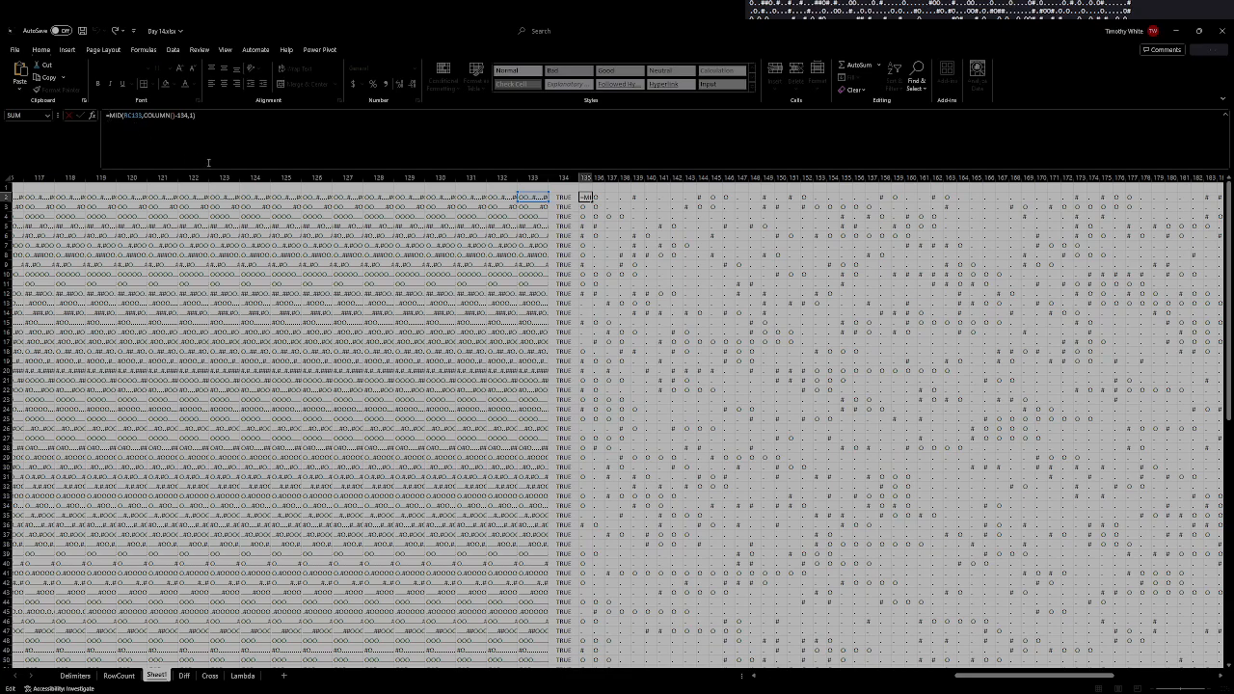
type("IF(")
type("=\"O\",")
mouse_move(972, 675)
left_mouse_down()
mouse_move(1118, 667)
mouse_move(972, 670)
left_mouse_up()
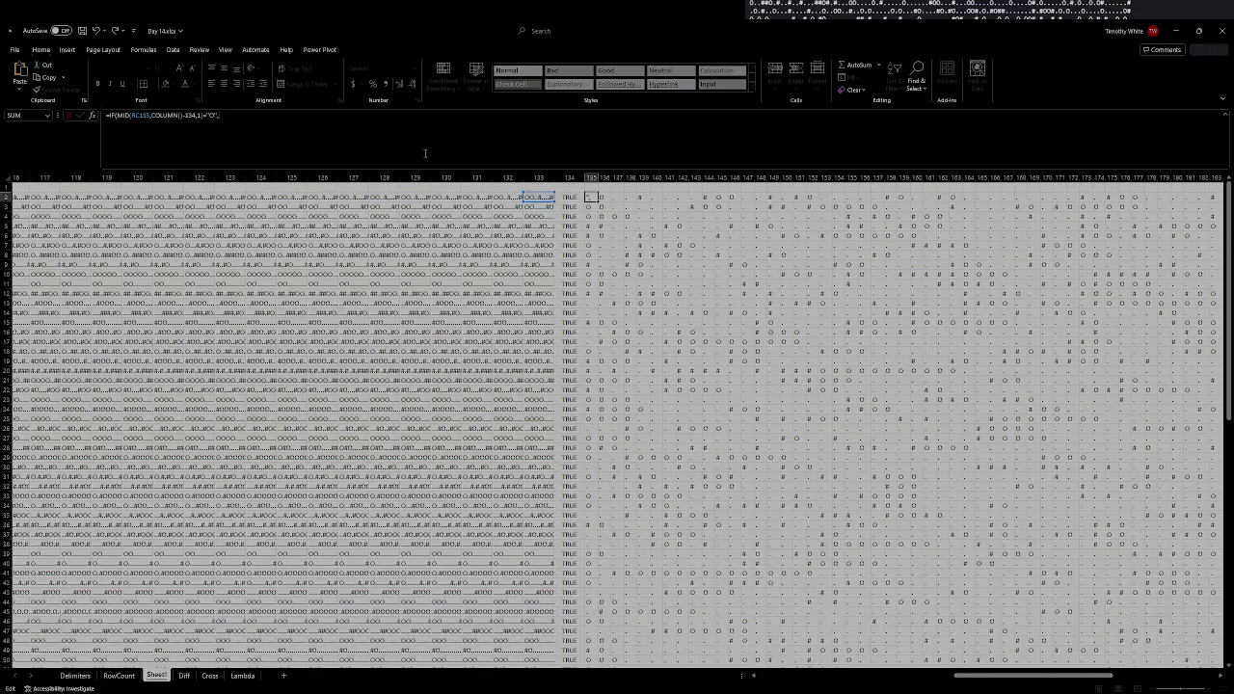
type("53-COLUMN(),0")
key("Return")
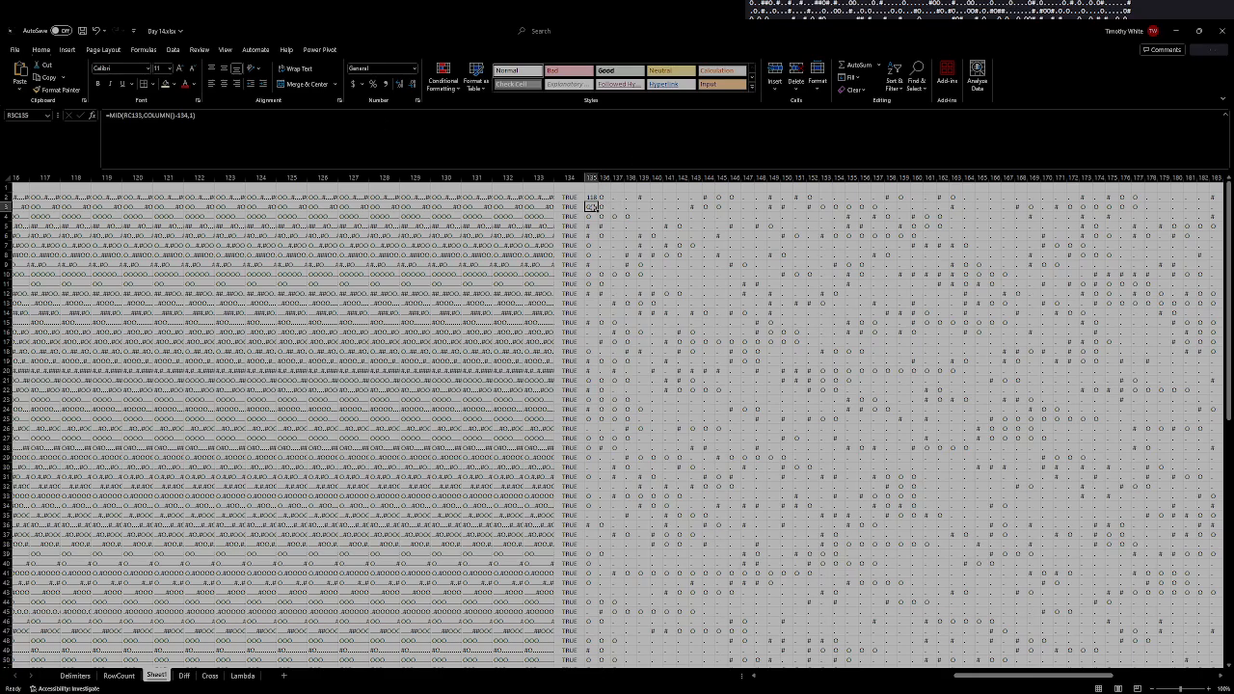
Fill the IF formula in R2C135 across row 2 to column 234 and return to its first cell
left_click(591, 197)
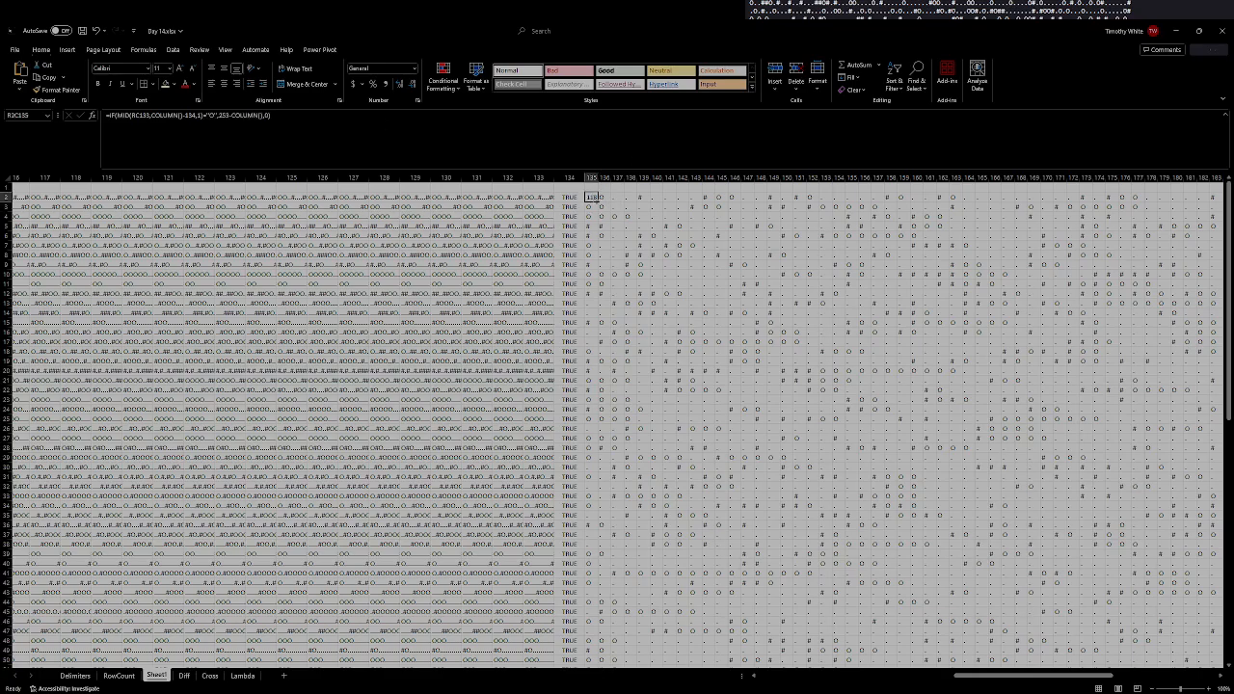
left_click_drag(597, 201, 1154, 200)
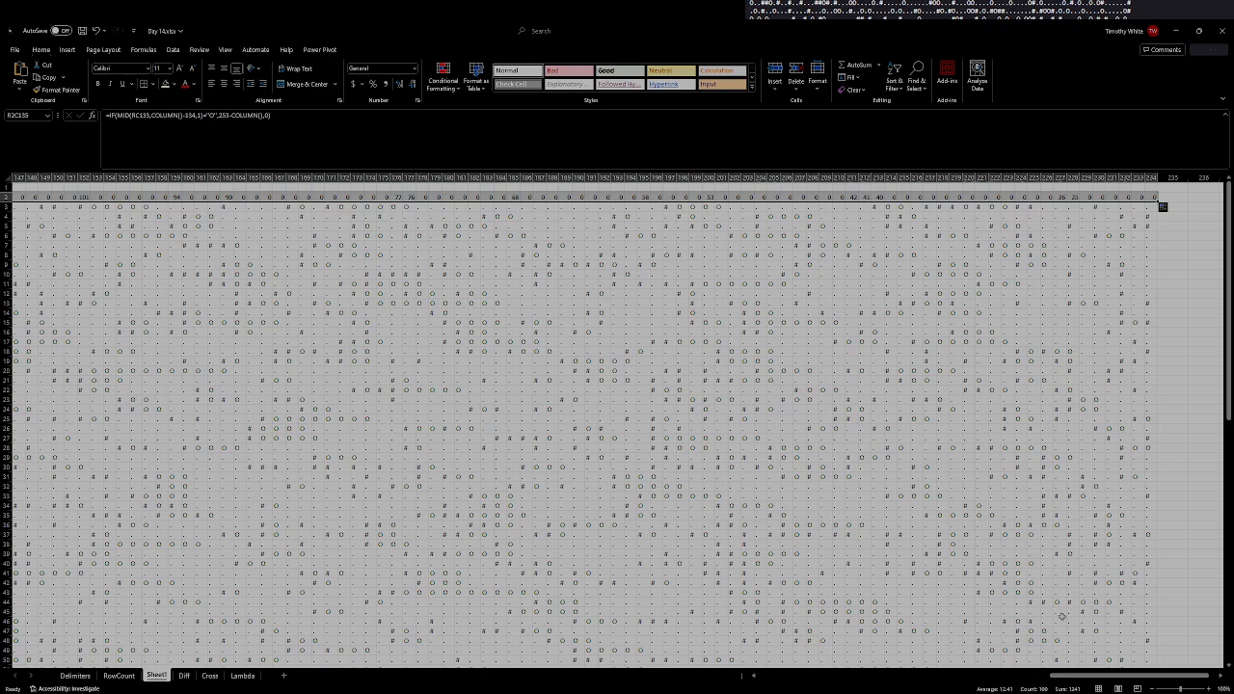
left_click_drag(1068, 676, 1012, 677)
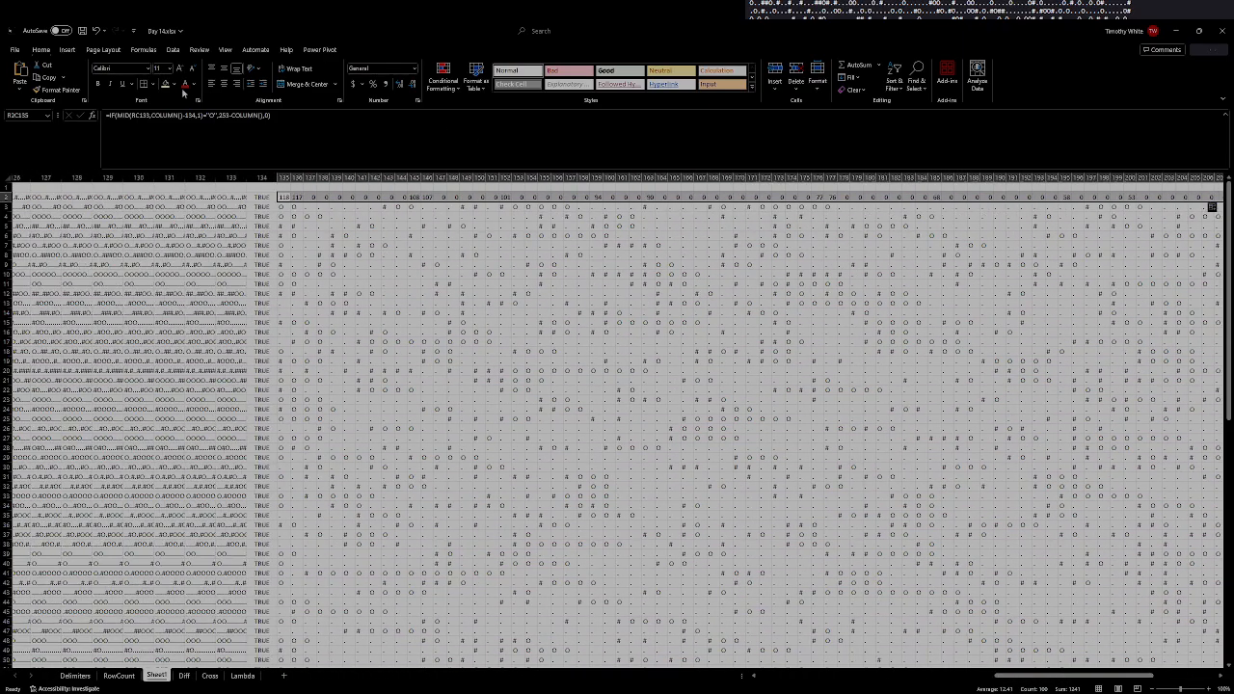
Change the load term in R2C135 to 235-COLUMN() and fill the formula across to column 234 and down through row 101
left_click(283, 198)
left_click_drag(230, 118, 223, 118)
type("35")
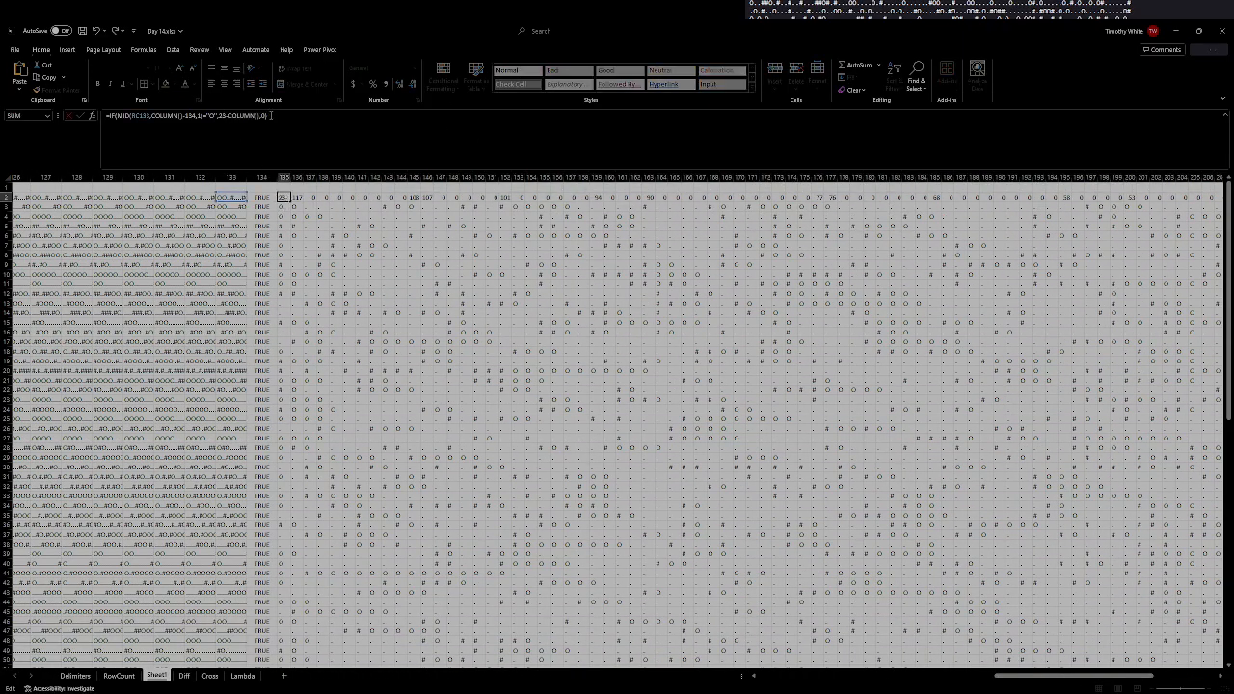
key("Return")
left_click(285, 198)
left_click_drag(290, 202, 1185, 198)
Sum the whole load grid R2C135:R101C234 in R2C235 with =SUM(RC[-100]:R[99]C[-1]) and copy the result
left_click(1196, 195)
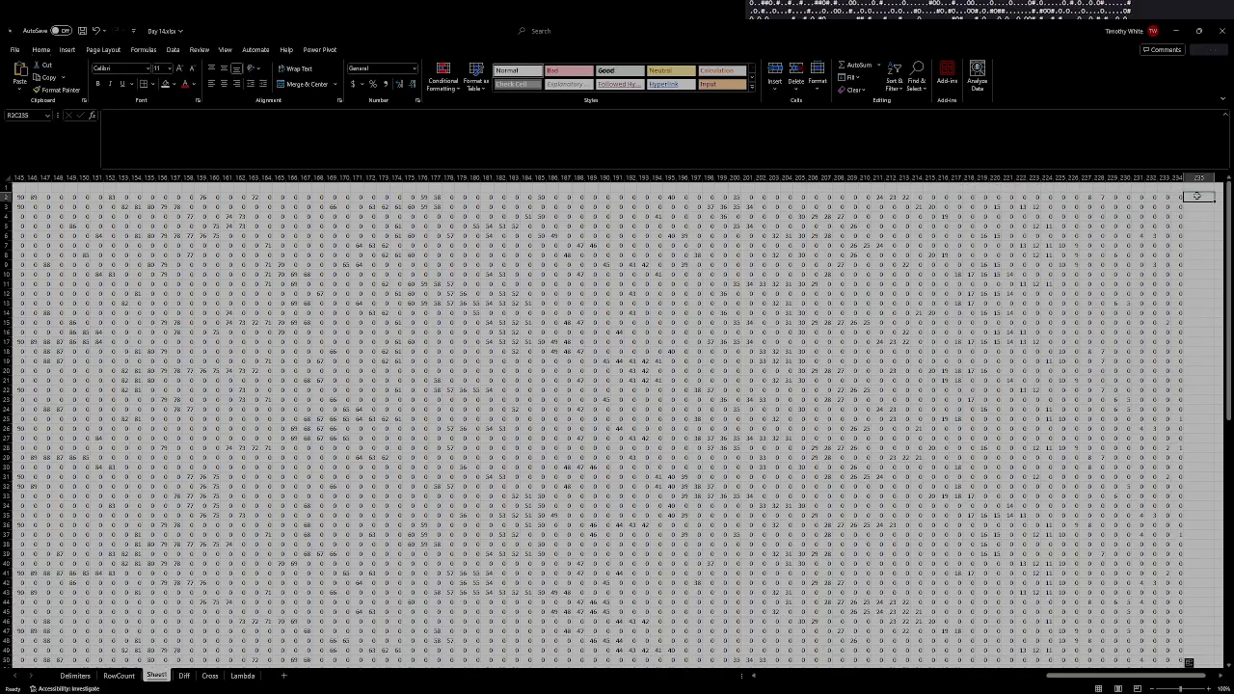
type("=SUM(")
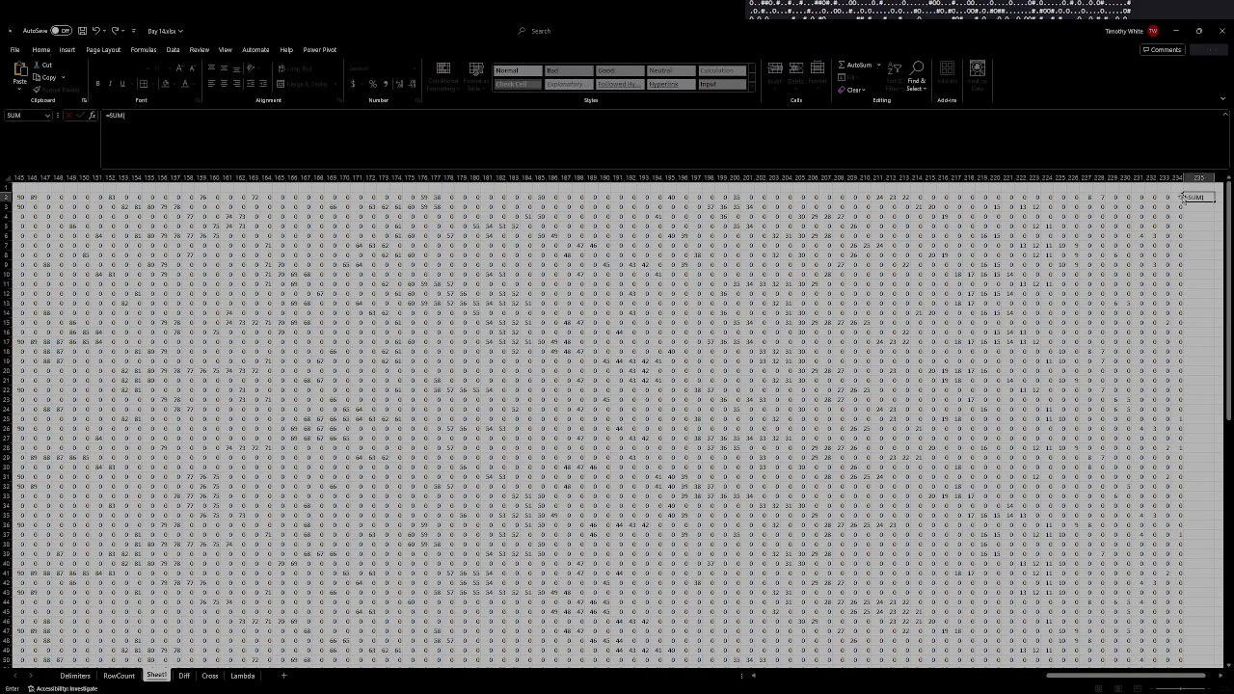
left_click(1179, 197)
scroll(1172, 270, "down", 20)
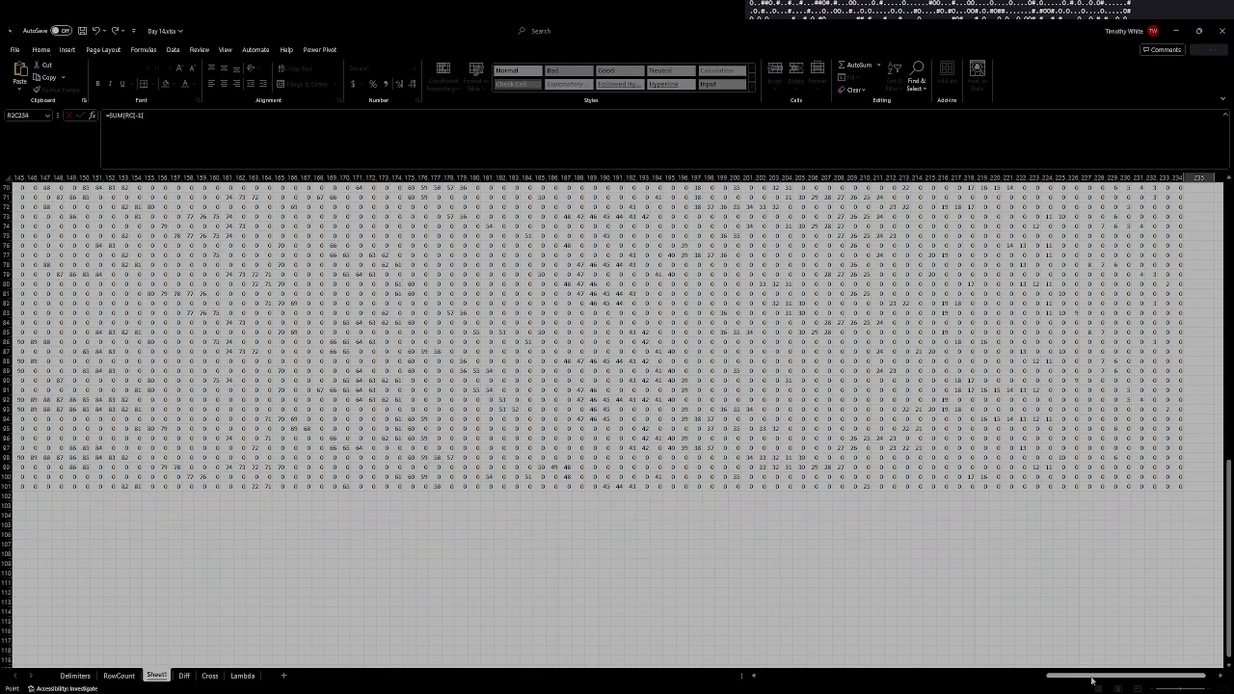
left_click_drag(1091, 677, 976, 675)
left_click(774, 484, "shift")
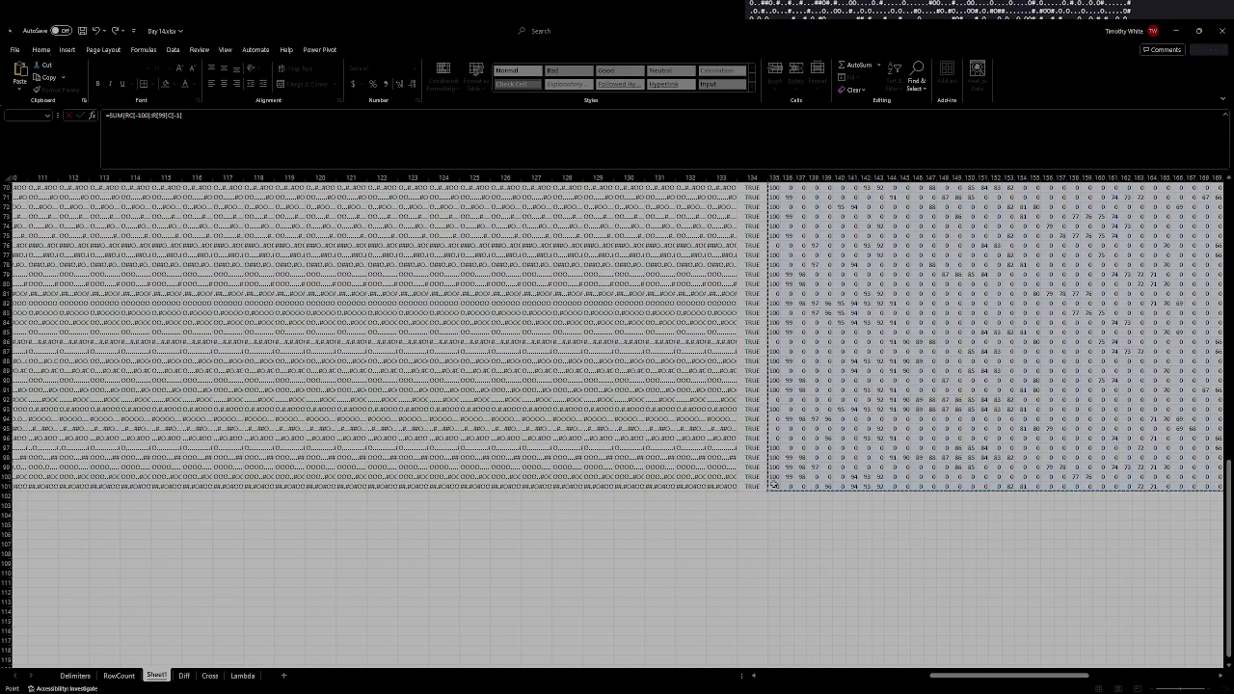
key("ctrl+Return")
key("ctrl+c")
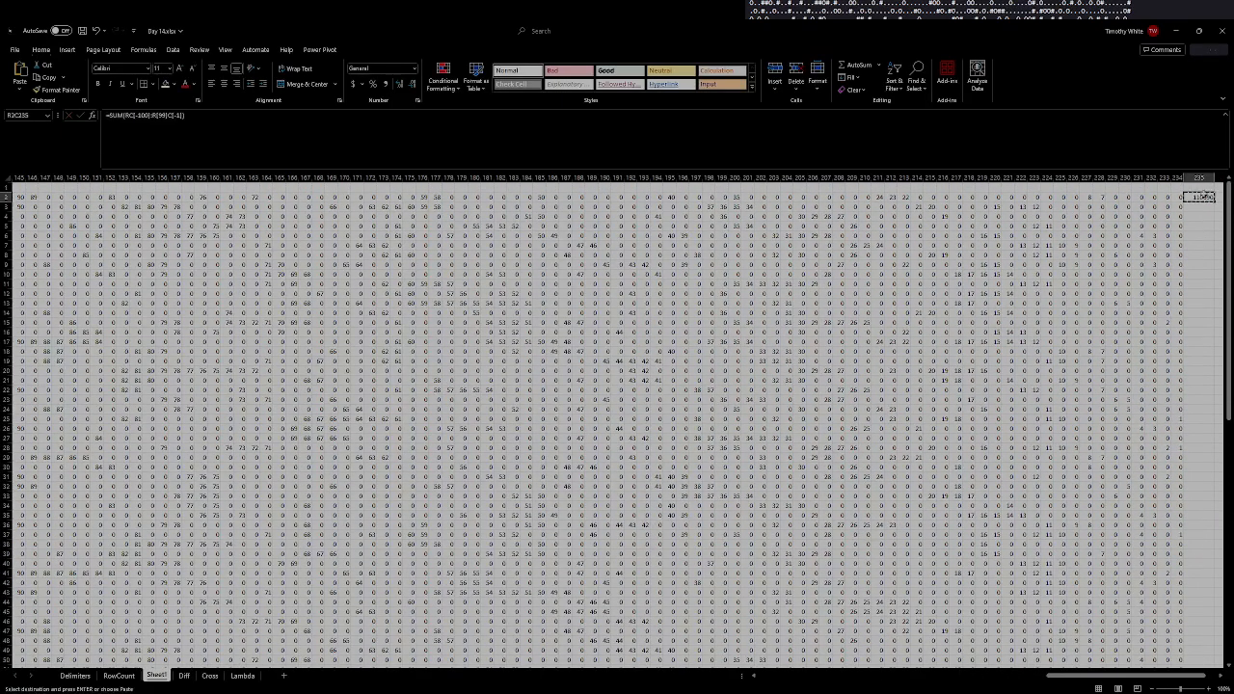